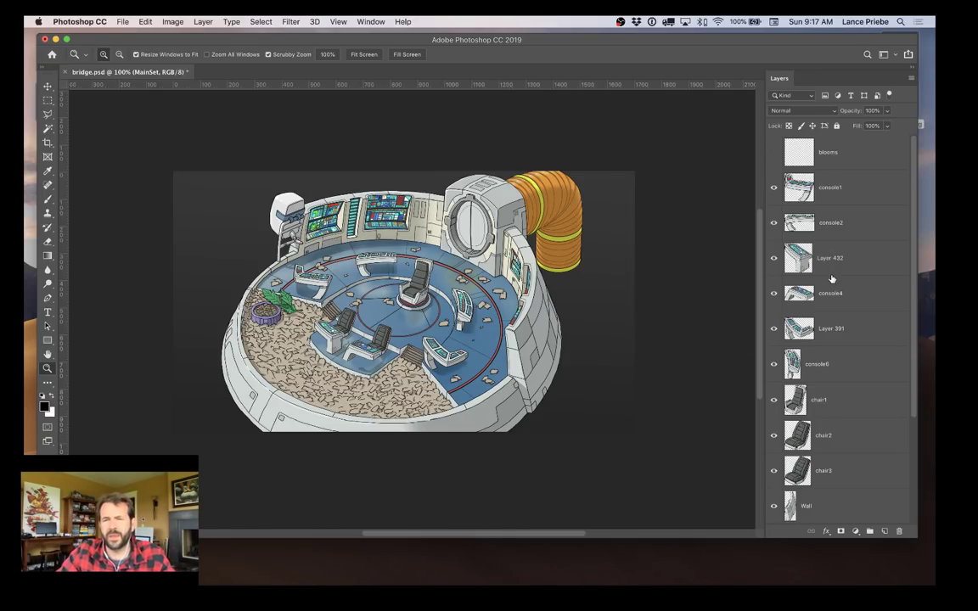
Hide the MainSet, EntryDoors, AccessTube, Layer 332 and Layer 390 layers.
{"action": "scroll", "coordinate": [831, 279], "scroll_direction": "down", "scroll_amount": 3}
{"action": "scroll", "coordinate": [830, 280], "scroll_direction": "up", "scroll_amount": 3}
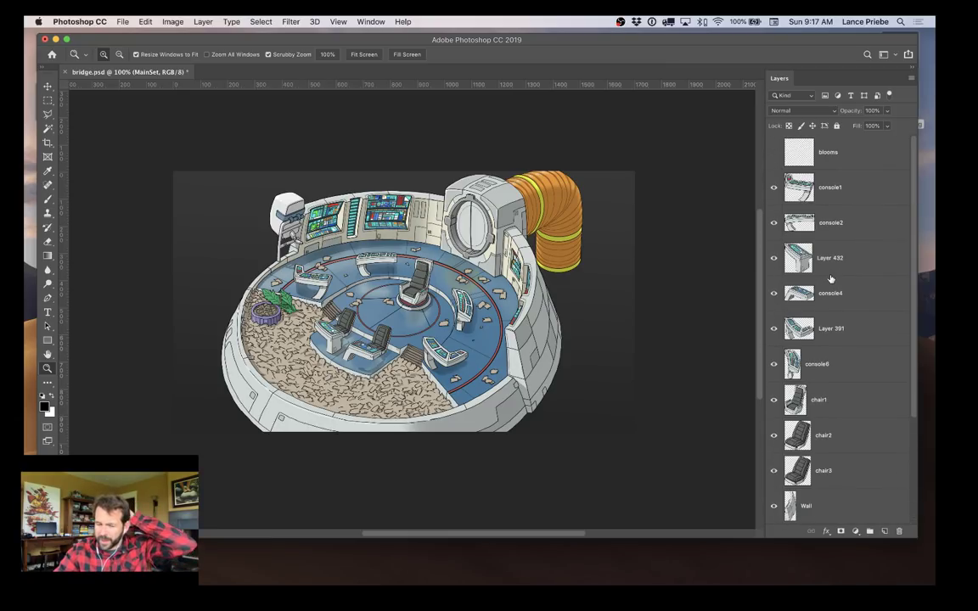
{"action": "scroll", "coordinate": [831, 282], "scroll_direction": "down", "scroll_amount": 3}
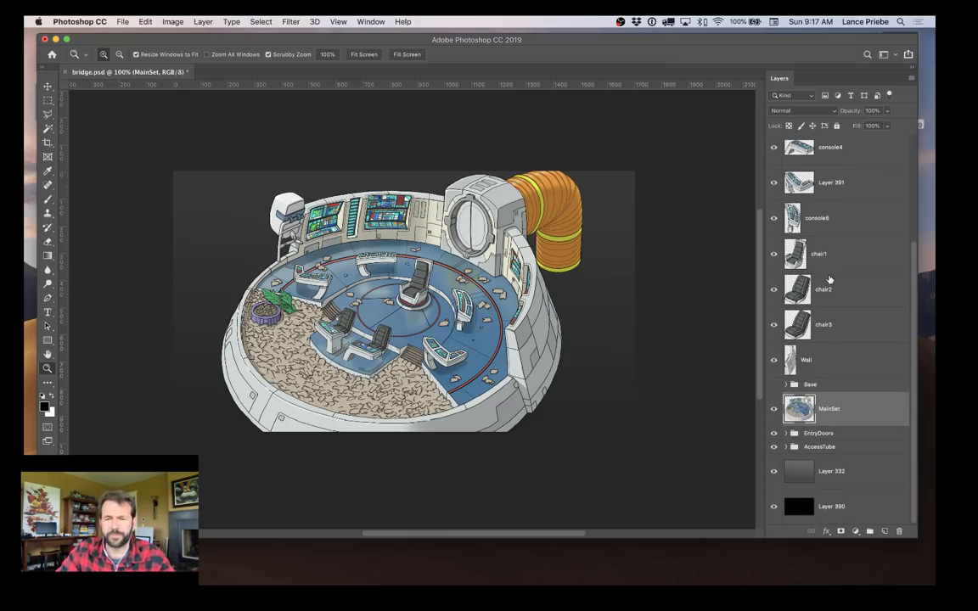
{"action": "left_click", "coordinate": [774, 409]}
{"action": "left_click", "coordinate": [774, 434]}
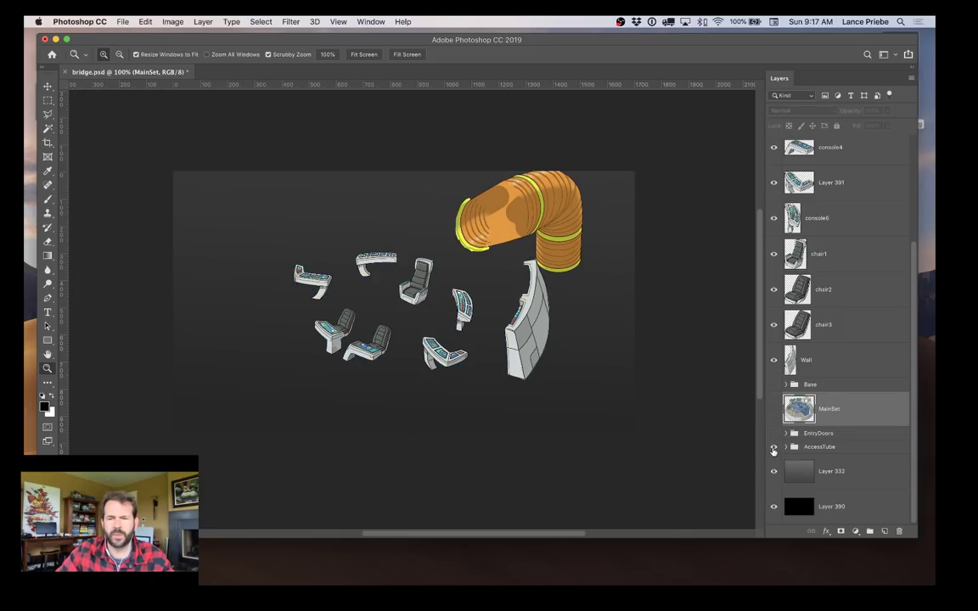
{"action": "left_click", "coordinate": [773, 446]}
{"action": "left_click", "coordinate": [773, 472]}
{"action": "left_click", "coordinate": [773, 507]}
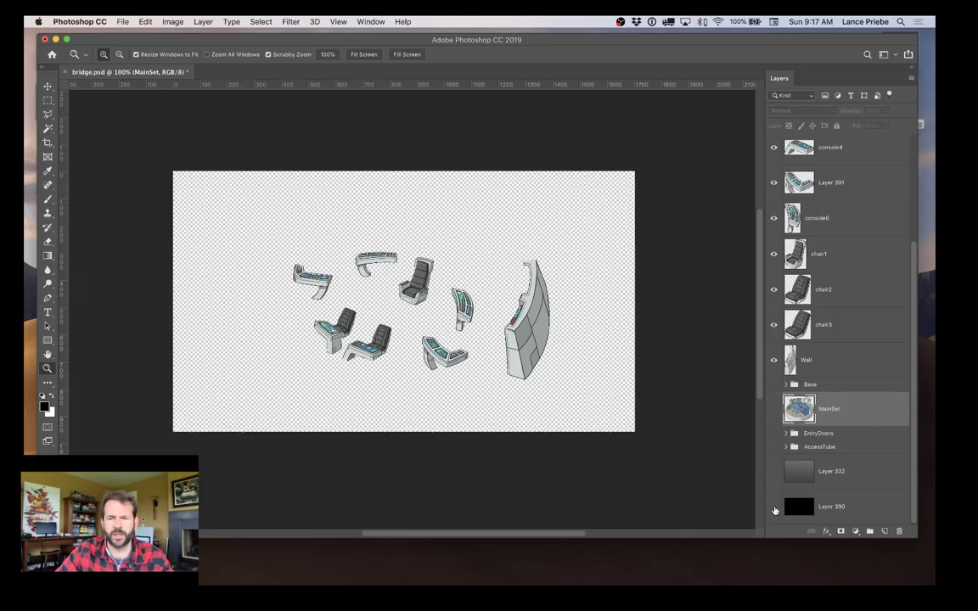
Briefly show MainSet again to compare, then hide it once more.
{"action": "left_click", "coordinate": [773, 409]}
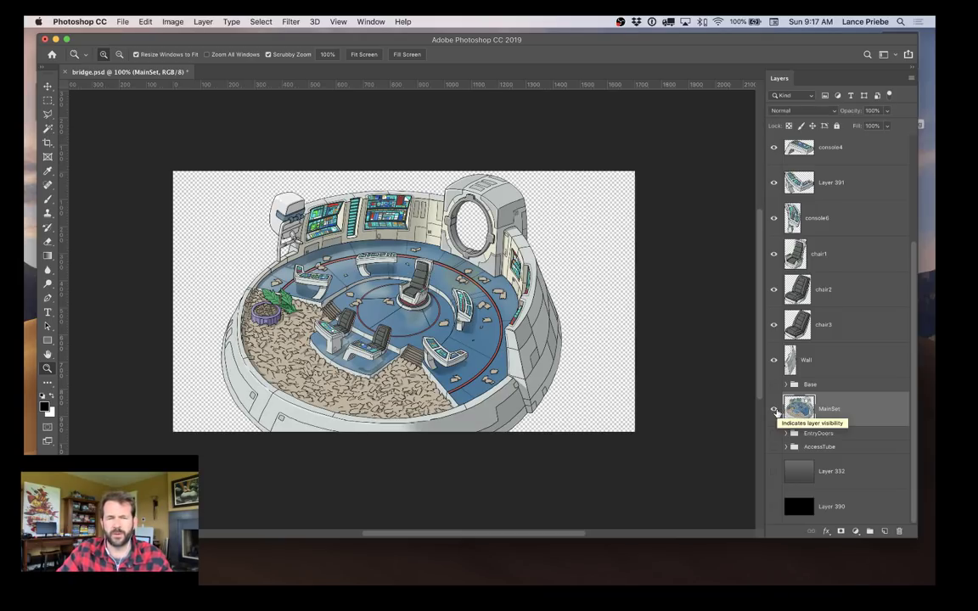
{"action": "left_click", "coordinate": [773, 409]}
{"action": "scroll", "coordinate": [790, 281], "scroll_direction": "up", "scroll_amount": 5}
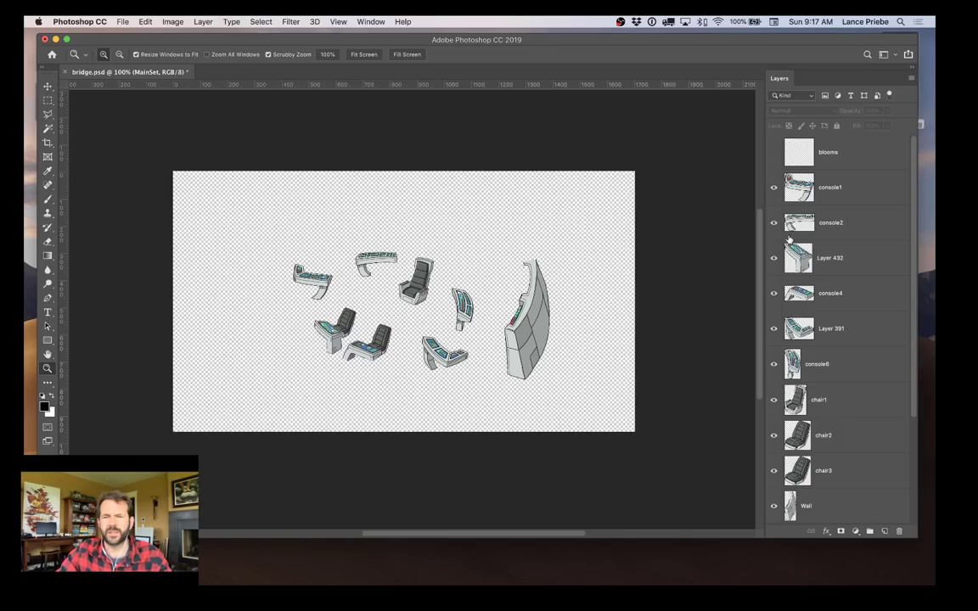
{"action": "scroll", "coordinate": [792, 255], "scroll_direction": "down", "scroll_amount": 4}
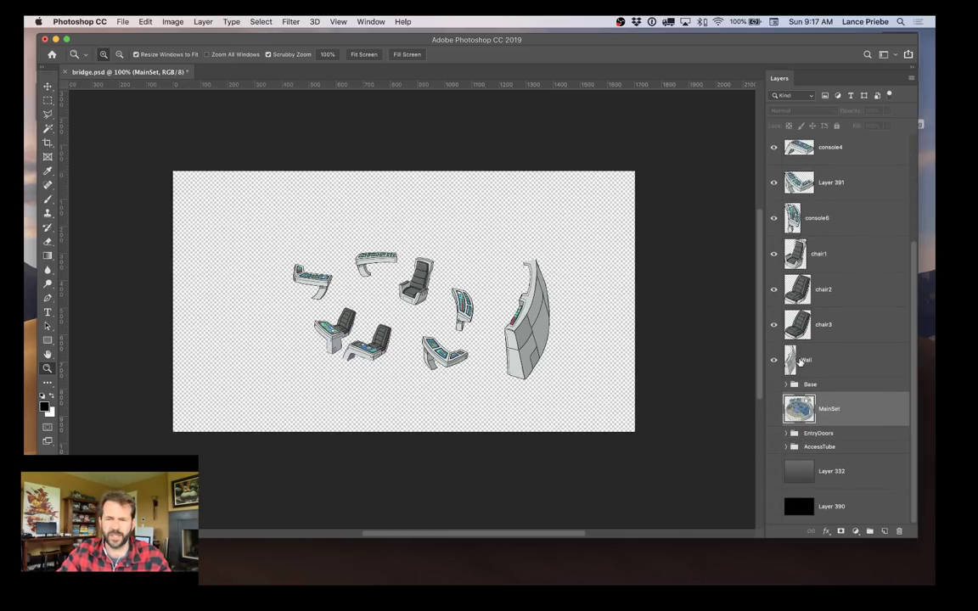
{"action": "scroll", "coordinate": [802, 361], "scroll_direction": "up", "scroll_amount": 4}
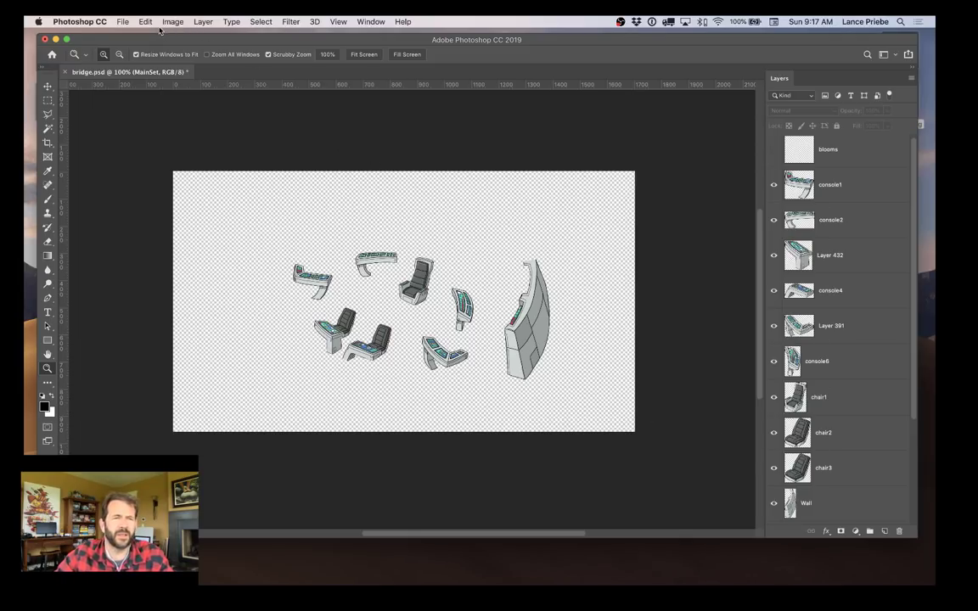
Export the visible layers as separate transparent PNG-24 files prefixed 'bridge' with Layers to Files.
{"action": "left_click", "coordinate": [122, 24]}
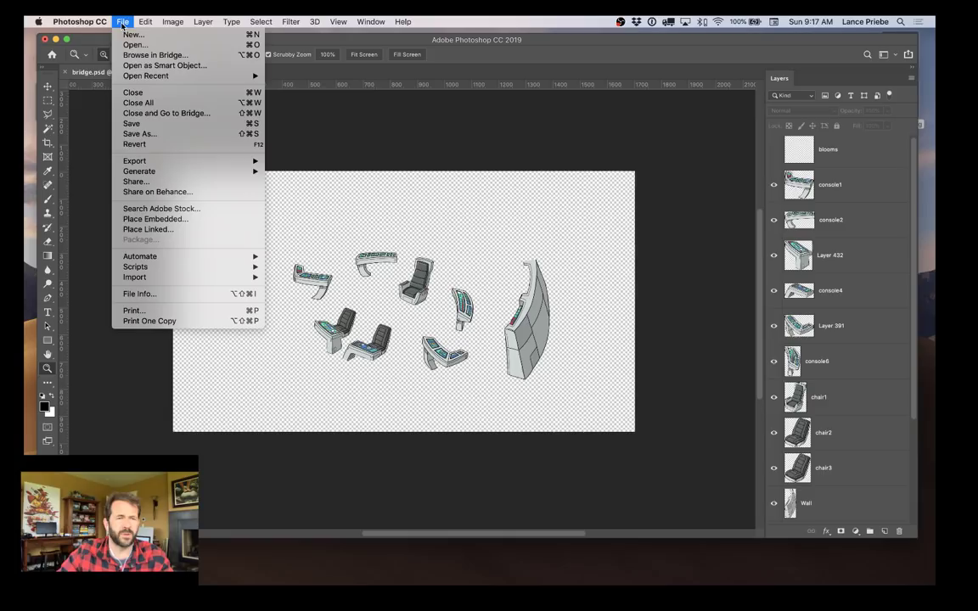
{"action": "mouse_move", "coordinate": [204, 161]}
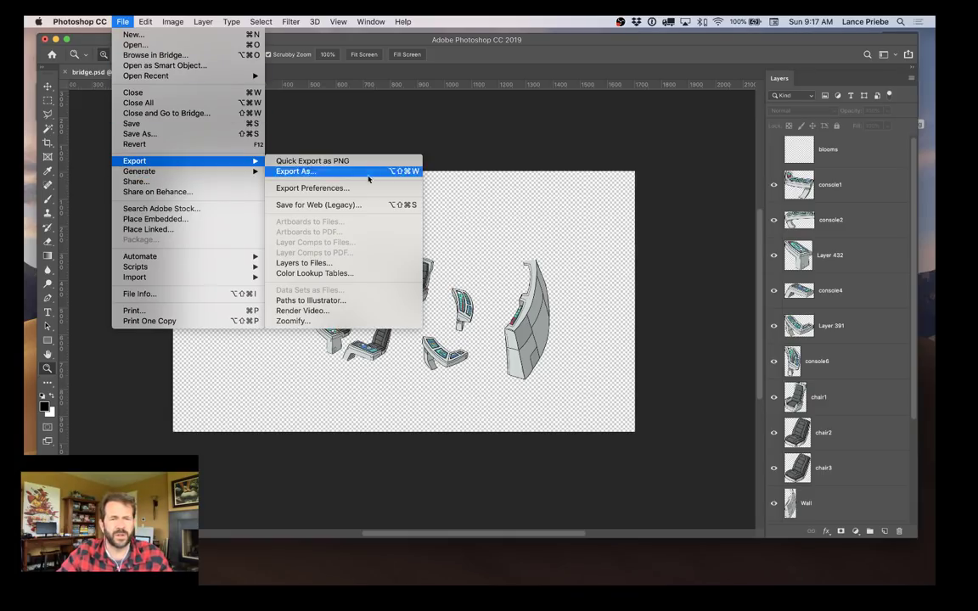
{"action": "left_click", "coordinate": [335, 263]}
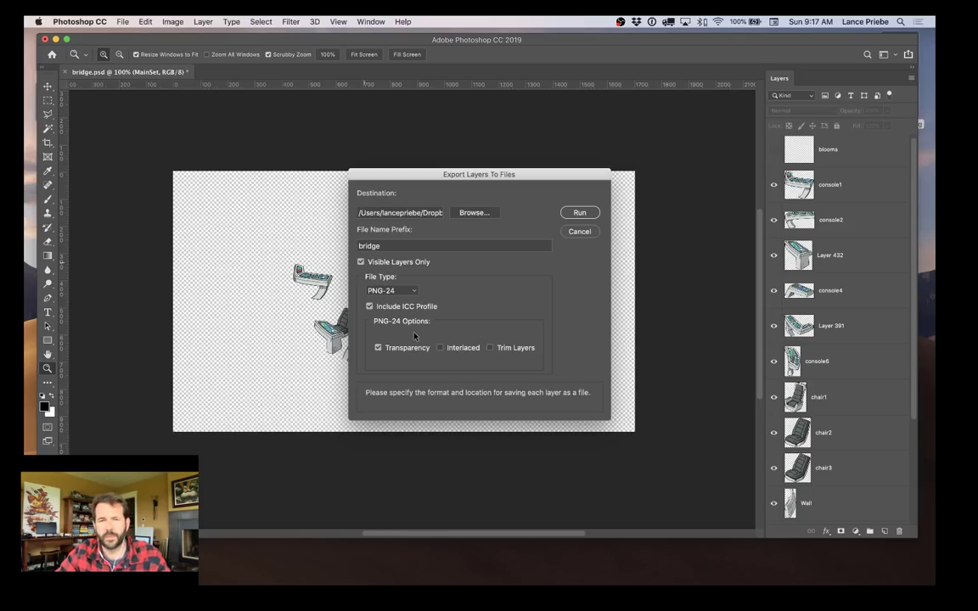
{"action": "left_click", "coordinate": [583, 215]}
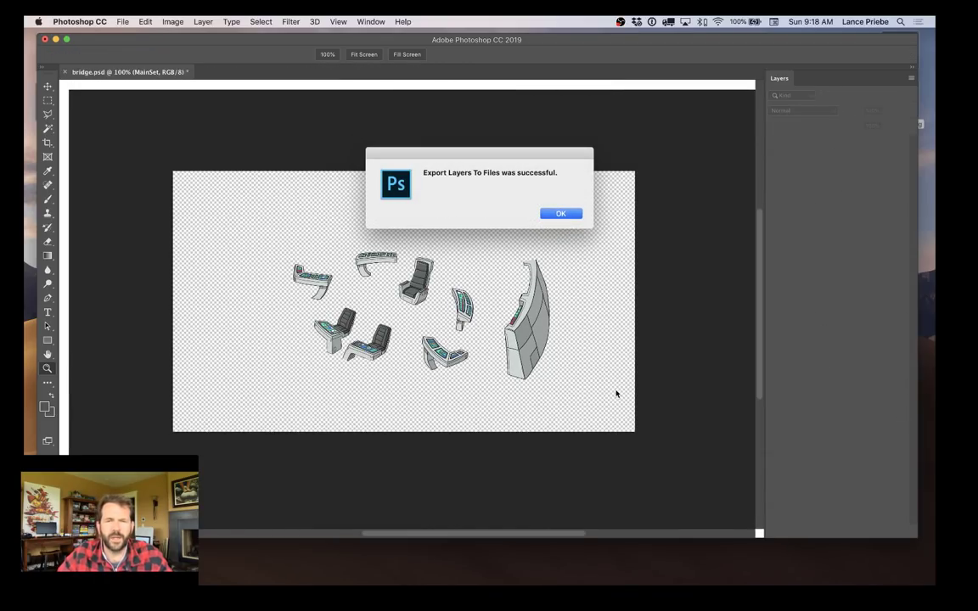
{"action": "left_click", "coordinate": [560, 213]}
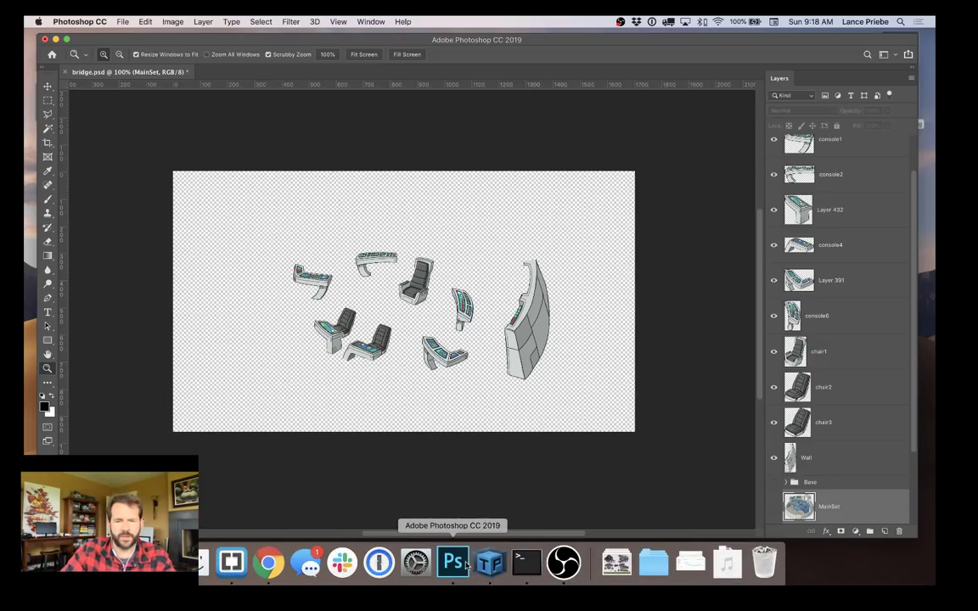
Switch to TexturePacker and step through the bridge.tps sprites from console1 down to Wall.
{"action": "left_click", "coordinate": [484, 567]}
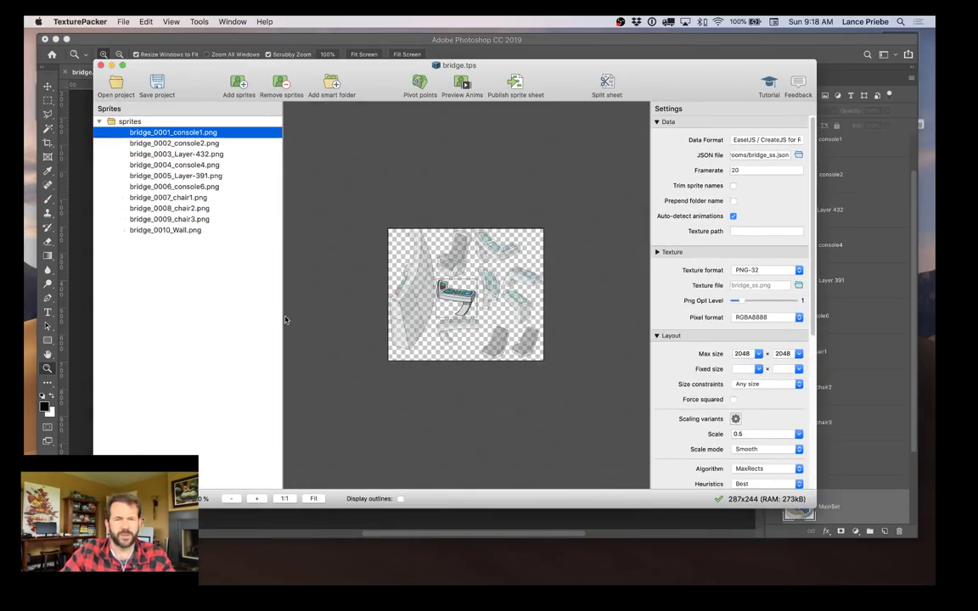
{"action": "left_click", "coordinate": [153, 260]}
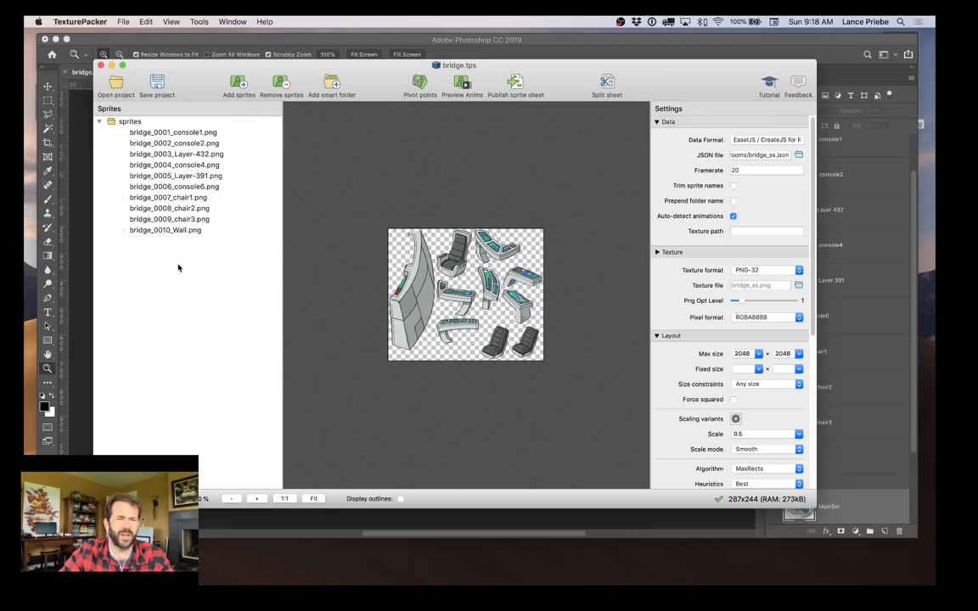
{"action": "left_click", "coordinate": [159, 132]}
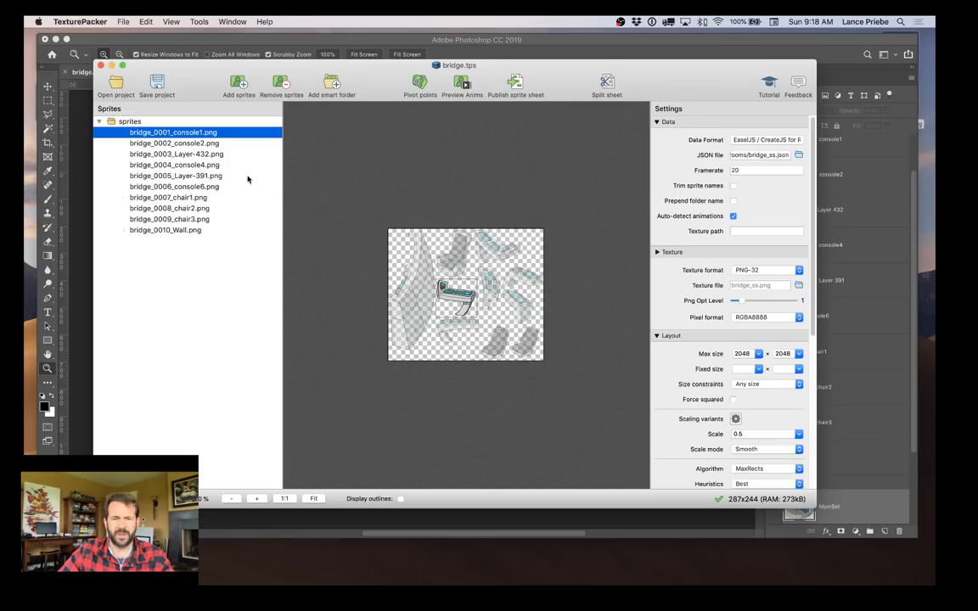
{"action": "key", "text": "Down"}
{"action": "key", "text": "Down"}
{"action": "key", "text": "Down"}
{"action": "key", "text": "Down"}
{"action": "key", "text": "Down"}
{"action": "key", "text": "Down"}
{"action": "key", "text": "Down"}
{"action": "key", "text": "Down"}
{"action": "key", "text": "Down"}
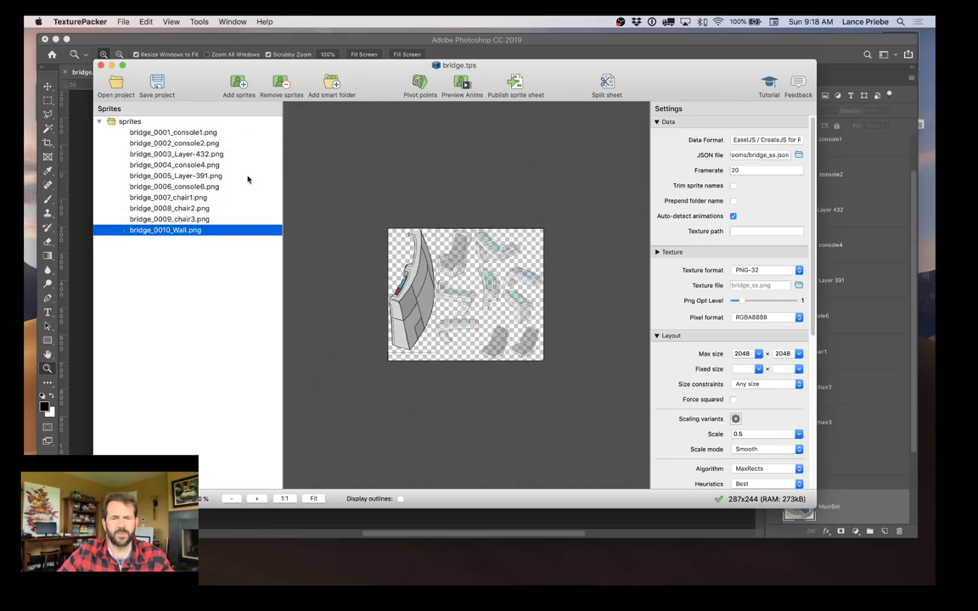
{"action": "key", "text": "Up"}
{"action": "key", "text": "Up"}
{"action": "key", "text": "Up"}
{"action": "key", "text": "Up"}
{"action": "key", "text": "Up"}
{"action": "key", "text": "Up"}
{"action": "key", "text": "Up"}
{"action": "key", "text": "Up"}
{"action": "key", "text": "Up"}
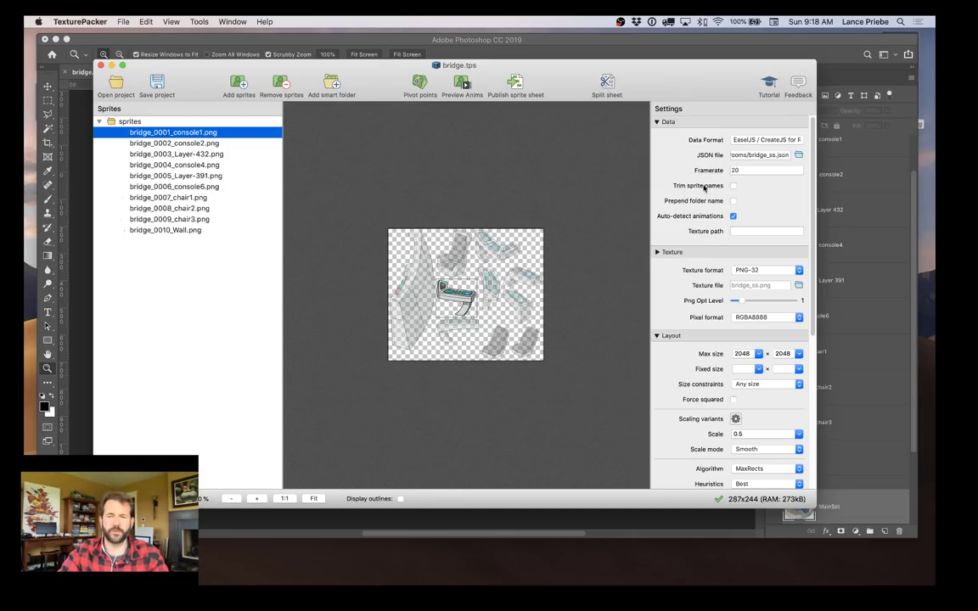
Review the sheet settings: Scale 0.5, MaxRects, Crop, keep position trimming, 287x244 result.
{"action": "scroll", "coordinate": [700, 226], "scroll_direction": "down", "scroll_amount": 3}
{"action": "scroll", "coordinate": [701, 227], "scroll_direction": "up", "scroll_amount": 3}
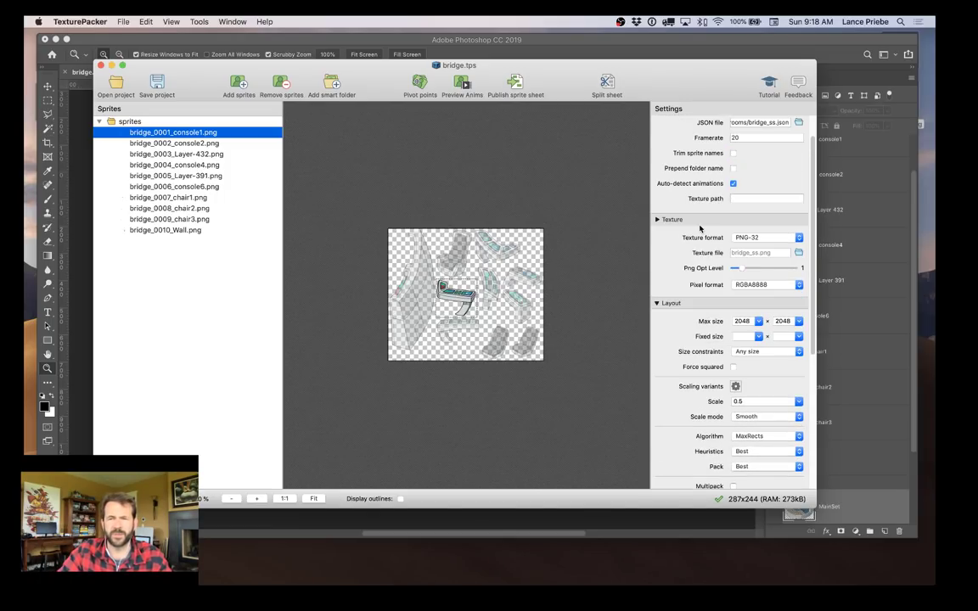
{"action": "scroll", "coordinate": [700, 227], "scroll_direction": "down", "scroll_amount": 3}
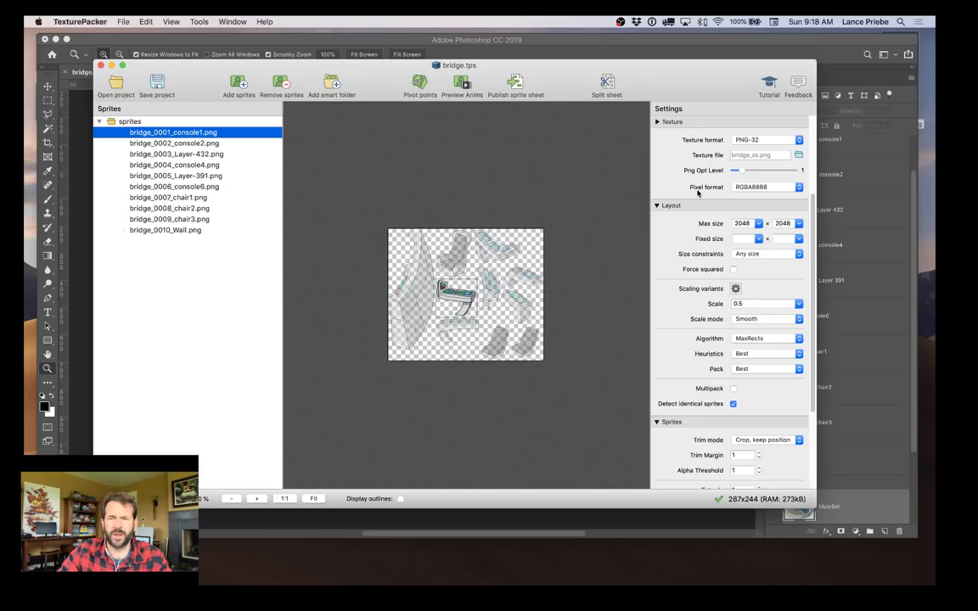
{"action": "scroll", "coordinate": [701, 230], "scroll_direction": "down", "scroll_amount": 3}
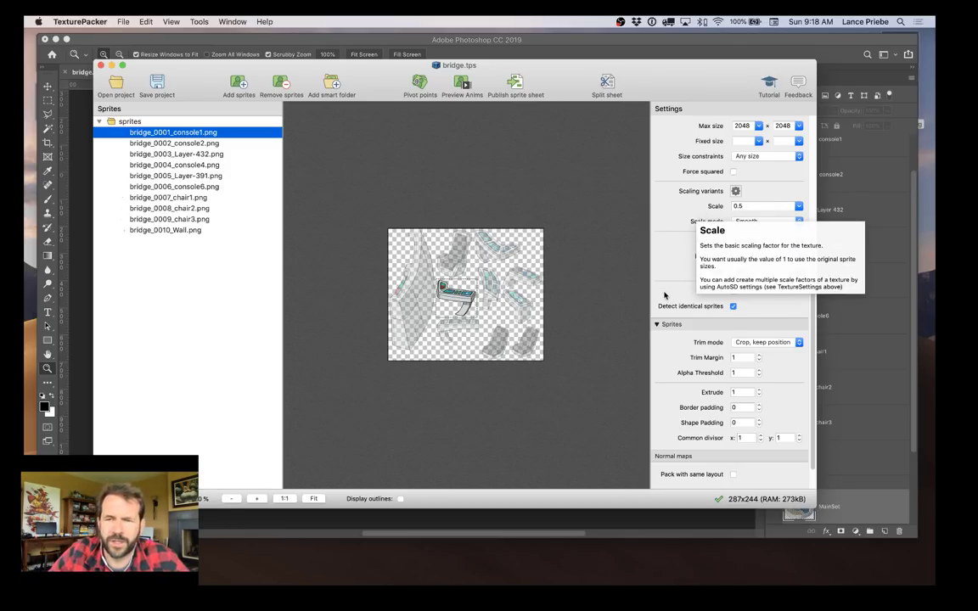
{"action": "mouse_move", "coordinate": [669, 255]}
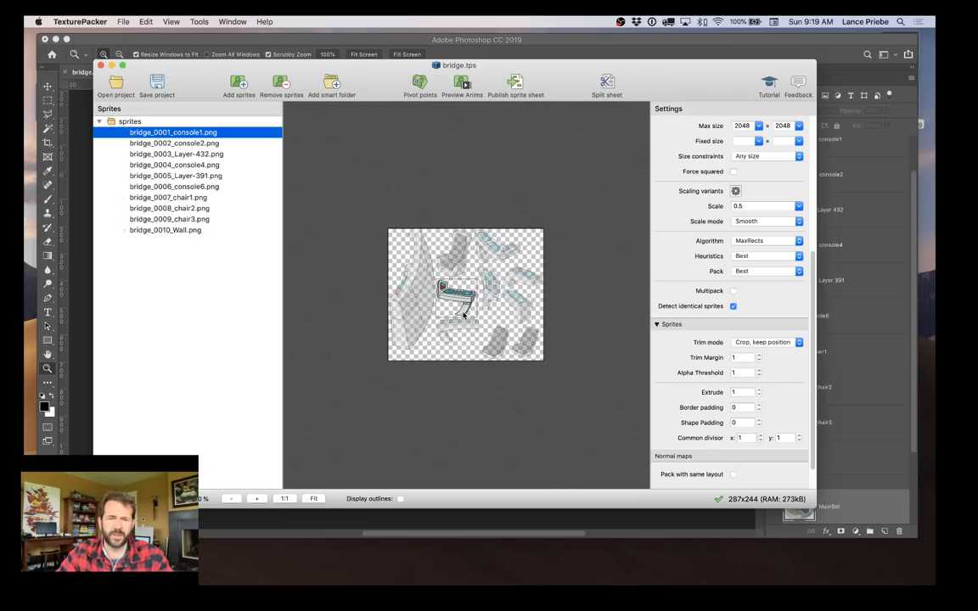
{"action": "mouse_move", "coordinate": [463, 310]}
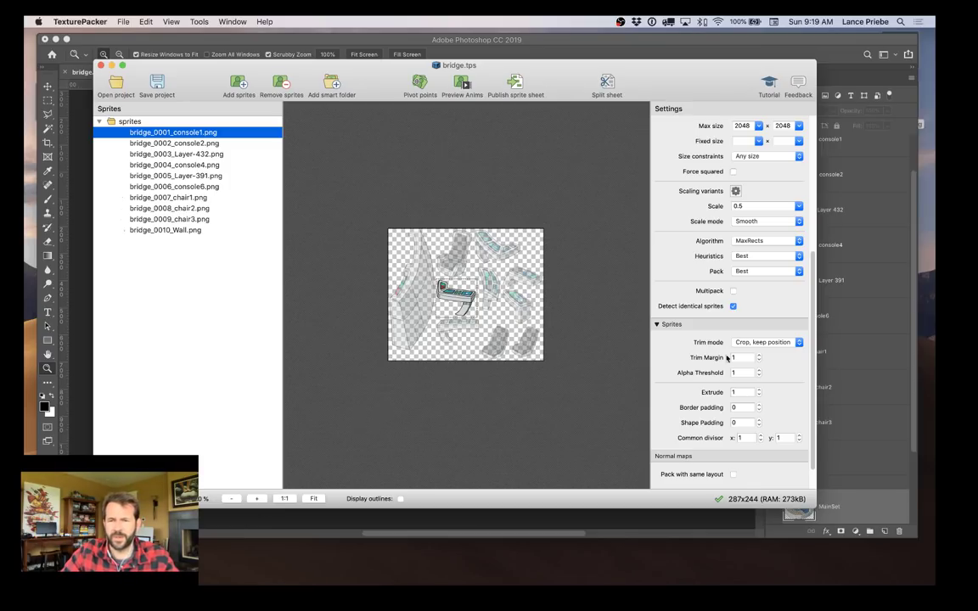
{"action": "left_click", "coordinate": [766, 342]}
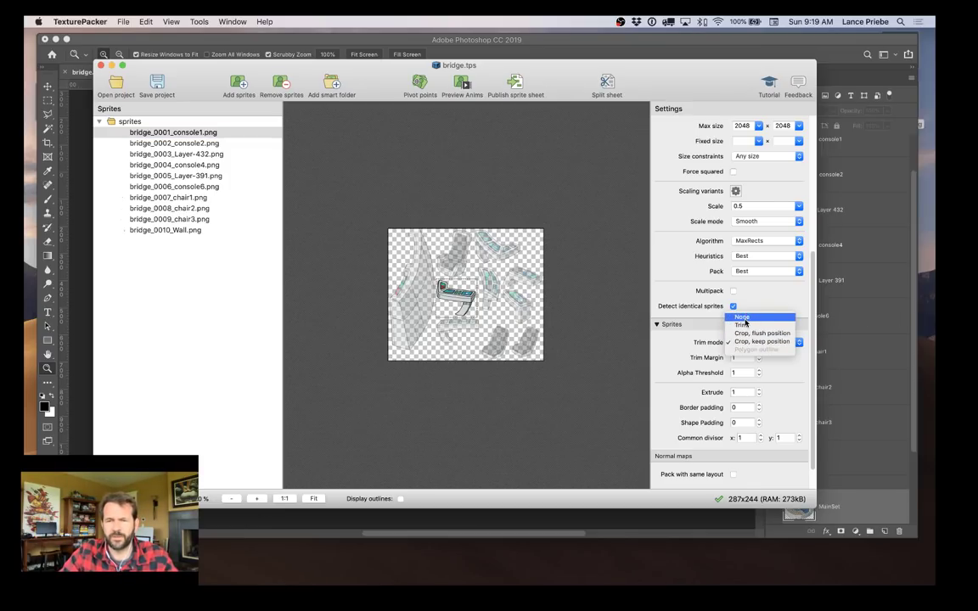
{"action": "left_click", "coordinate": [744, 319]}
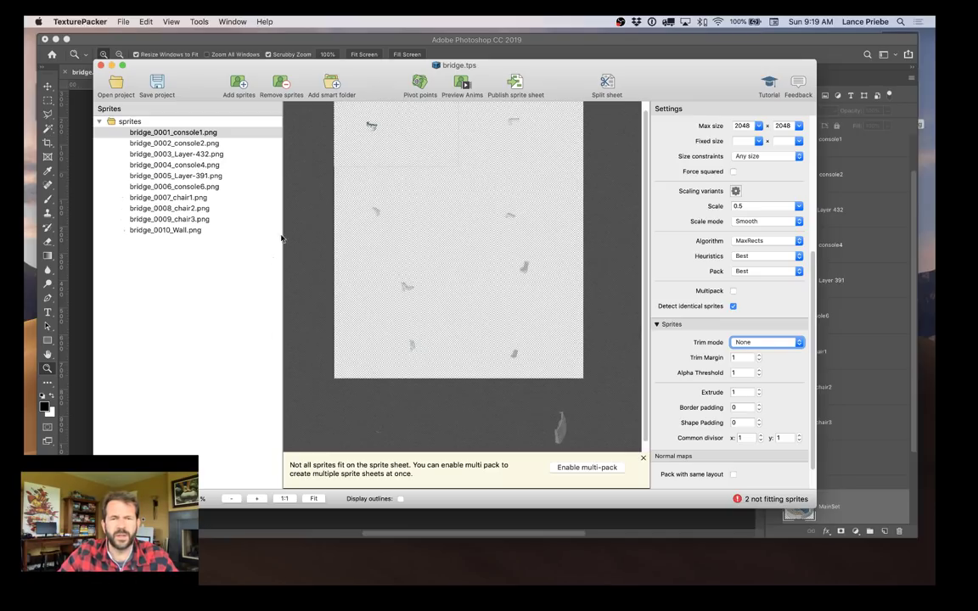
{"action": "left_click", "coordinate": [343, 140]}
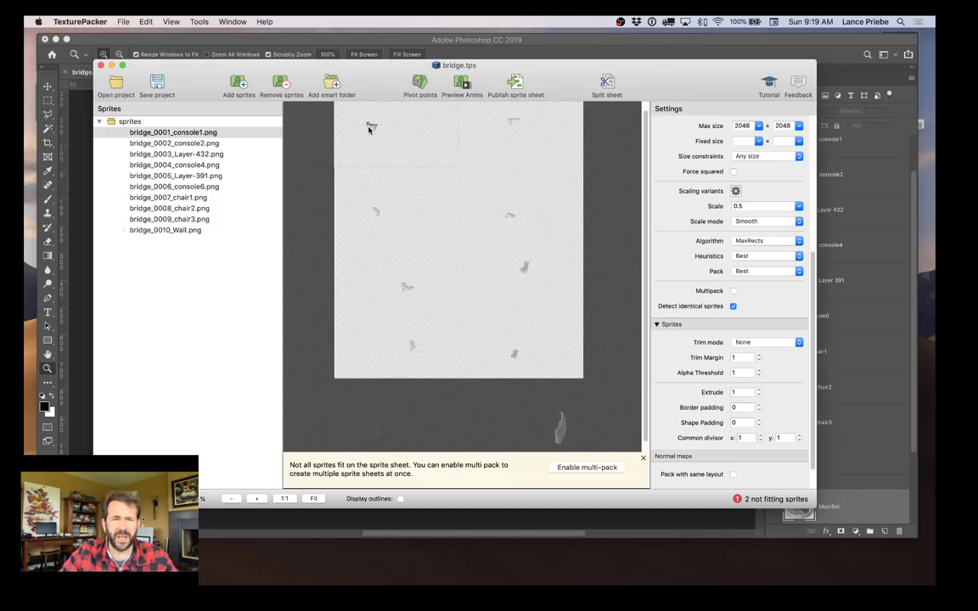
{"action": "mouse_move", "coordinate": [371, 128]}
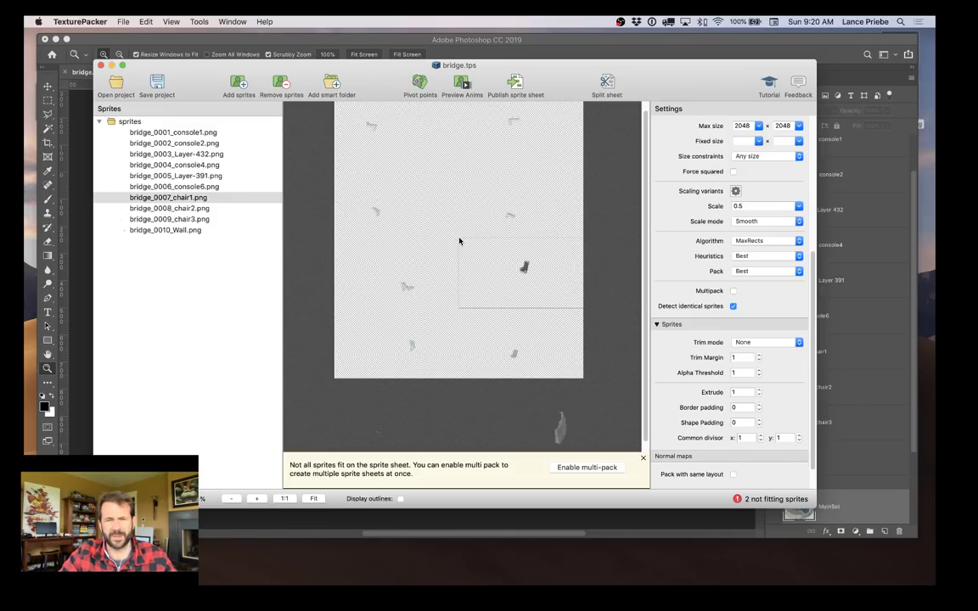
{"action": "left_click", "coordinate": [757, 343]}
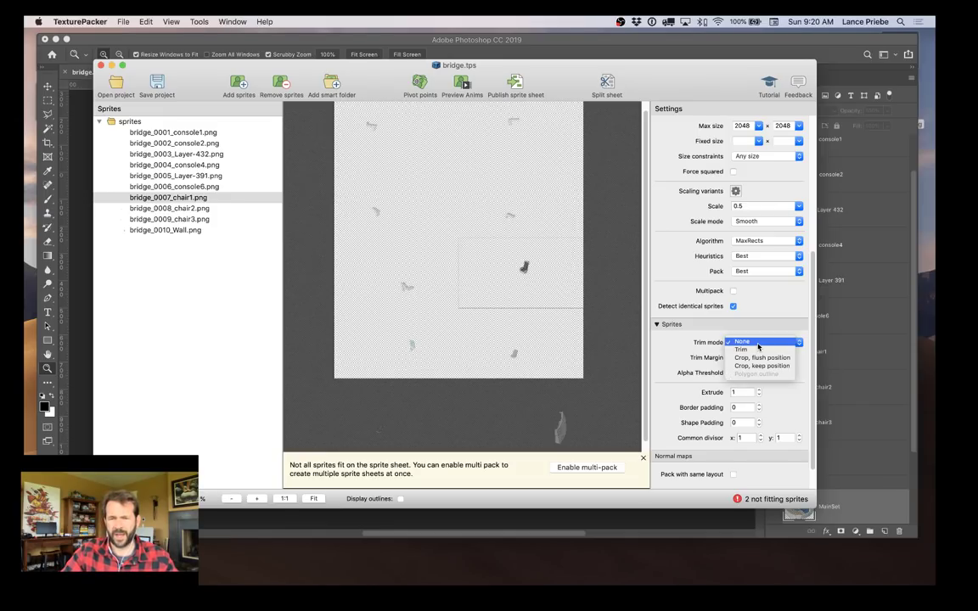
{"action": "left_click", "coordinate": [758, 366]}
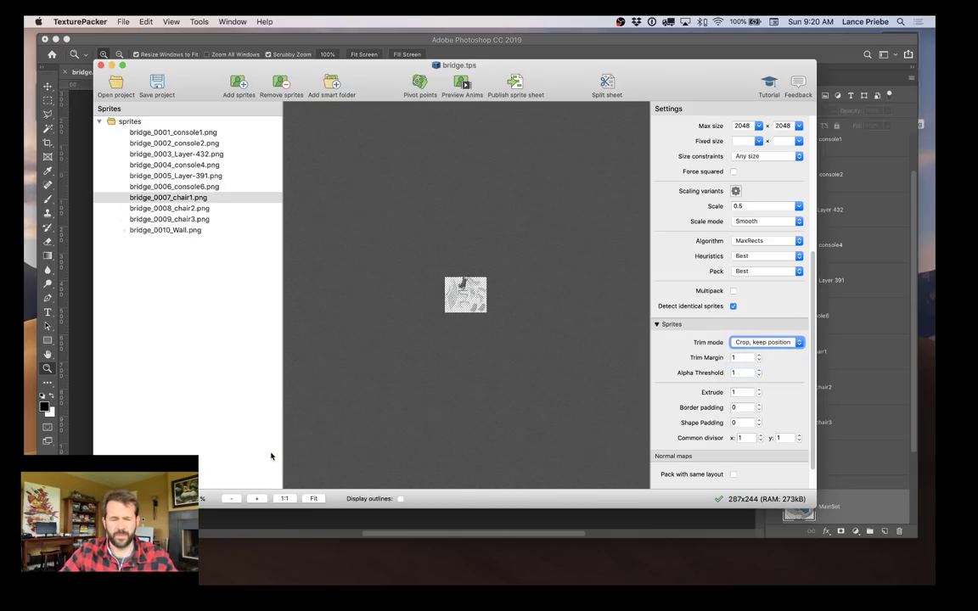
{"action": "scroll", "coordinate": [255, 450], "scroll_direction": "up", "scroll_amount": 5}
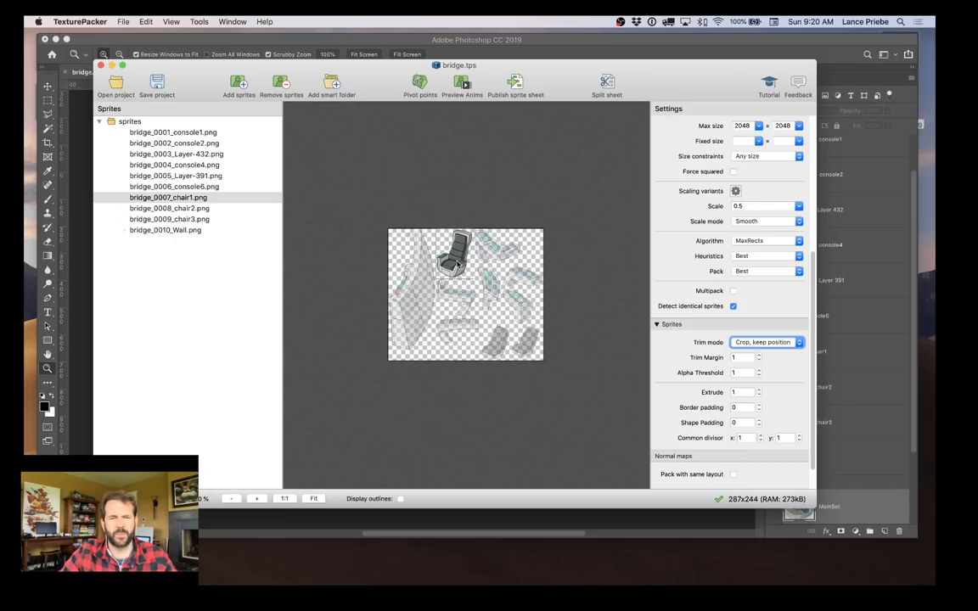
{"action": "mouse_move", "coordinate": [457, 265]}
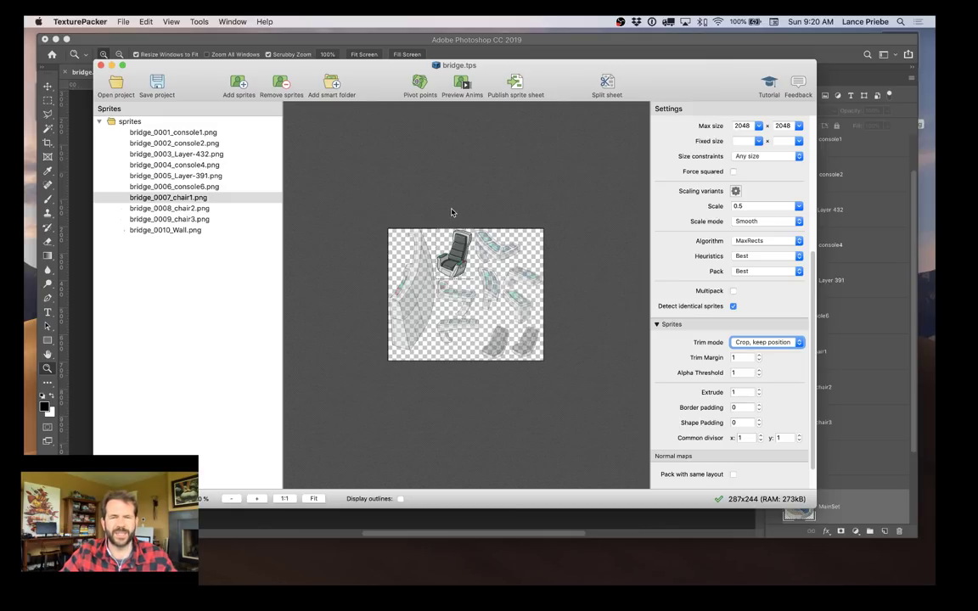
Drag chair1's pivot onto the chair (906, 422), then go back to the 287x244 sheet.
{"action": "double_click", "coordinate": [454, 263]}
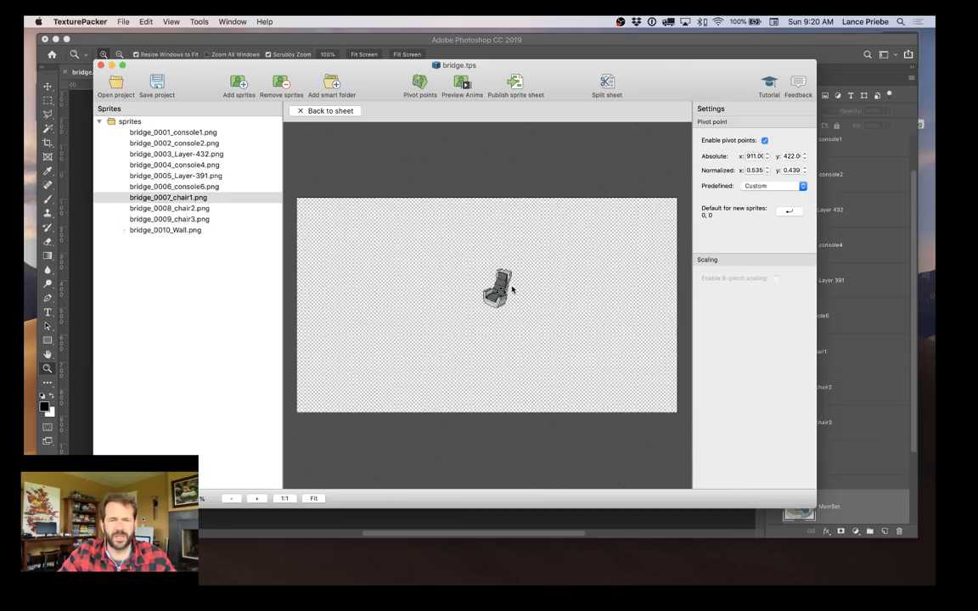
{"action": "left_click", "coordinate": [448, 260]}
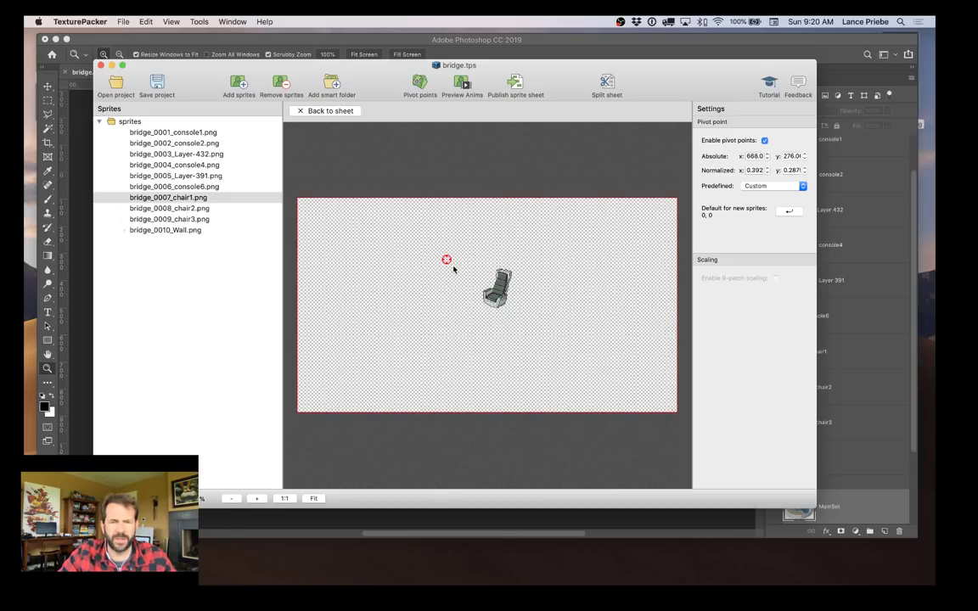
{"action": "left_click_drag", "start_coordinate": [446, 259], "coordinate": [500, 293]}
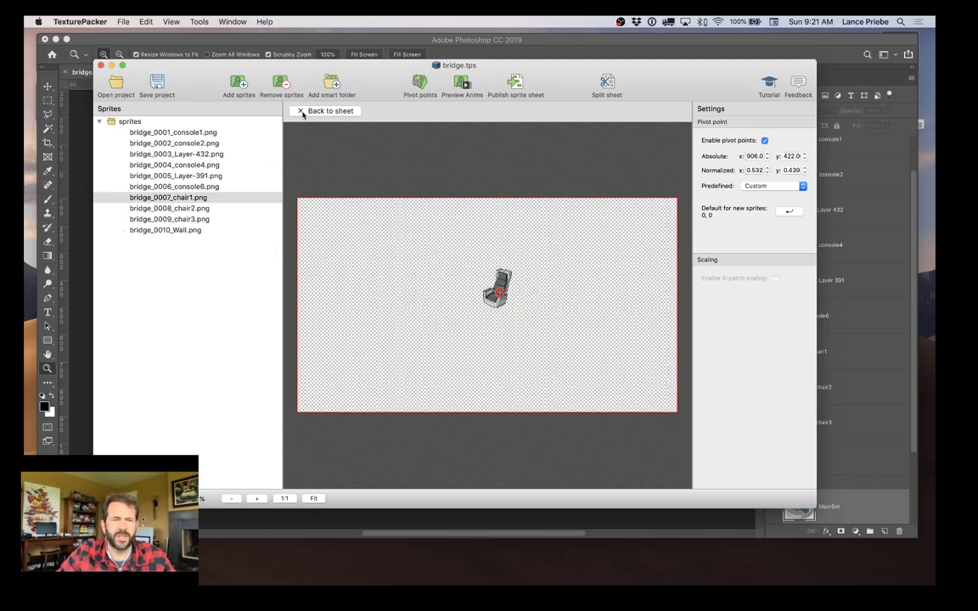
{"action": "left_click", "coordinate": [300, 112]}
Publish bridge_ss.png and bridge_ss.json to the rooms folder, then view the JSON in Brackets.
{"action": "left_click", "coordinate": [365, 174]}
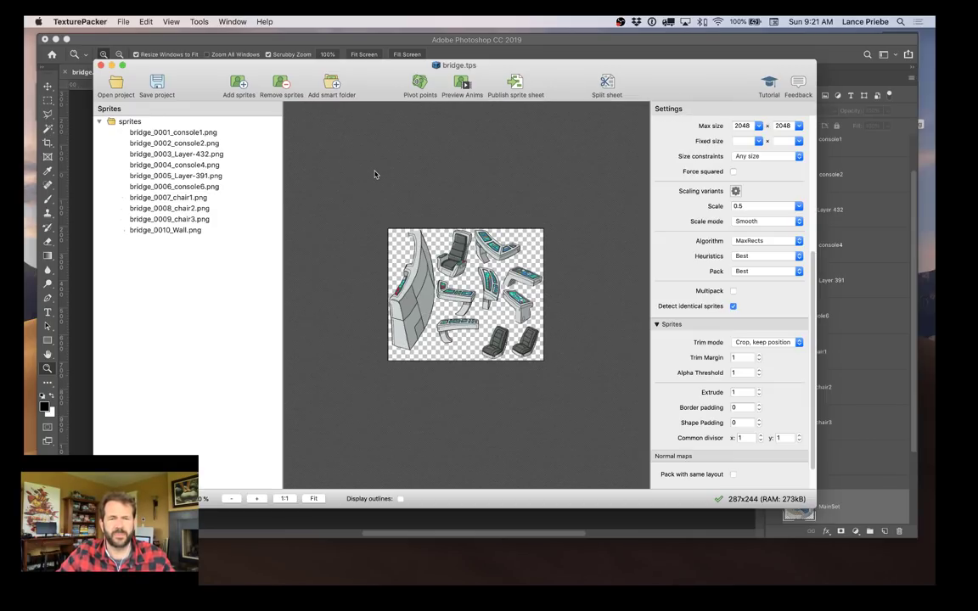
{"action": "left_click", "coordinate": [517, 85]}
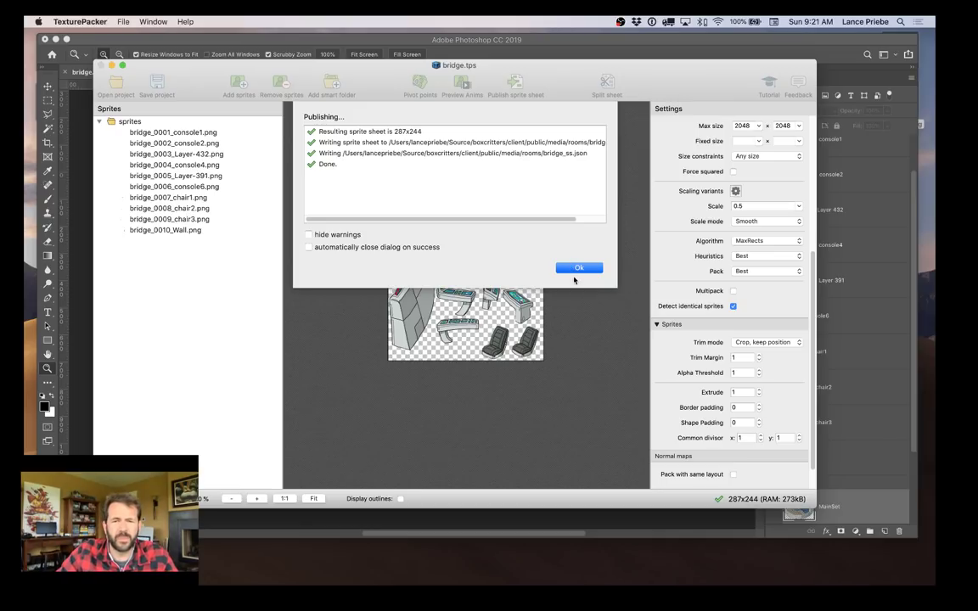
{"action": "left_click", "coordinate": [577, 268]}
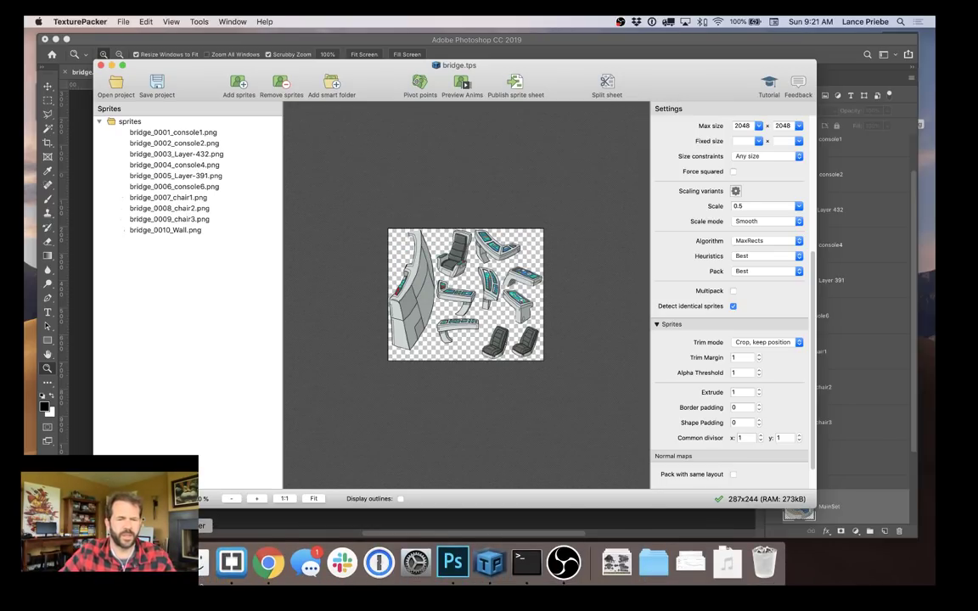
{"action": "left_click", "coordinate": [227, 569]}
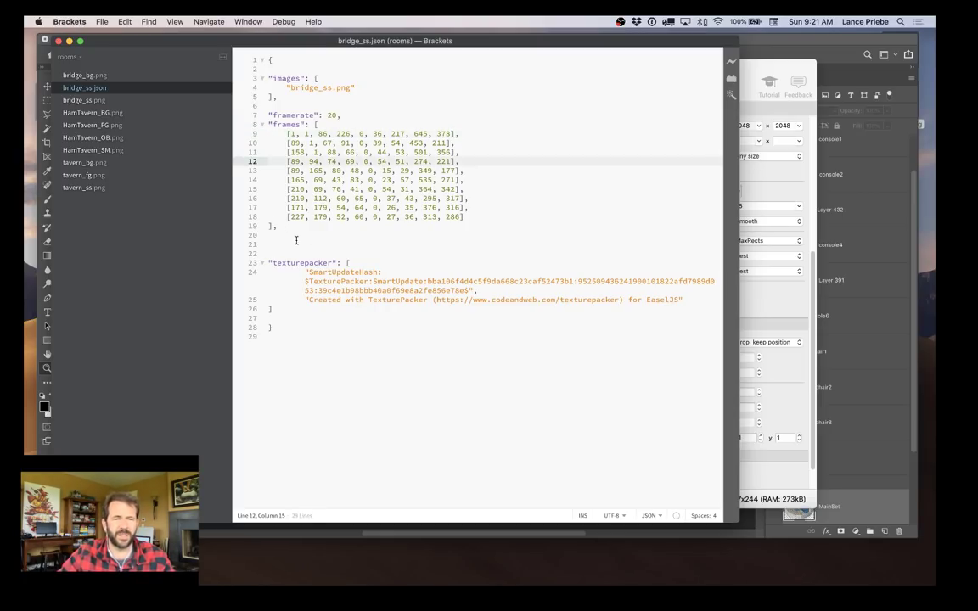
Inspect the frame values in bridge_ss.json's frames array, then preview the 850×480 bridge_bg.png.
{"action": "left_click_drag", "start_coordinate": [278, 226], "coordinate": [266, 107]}
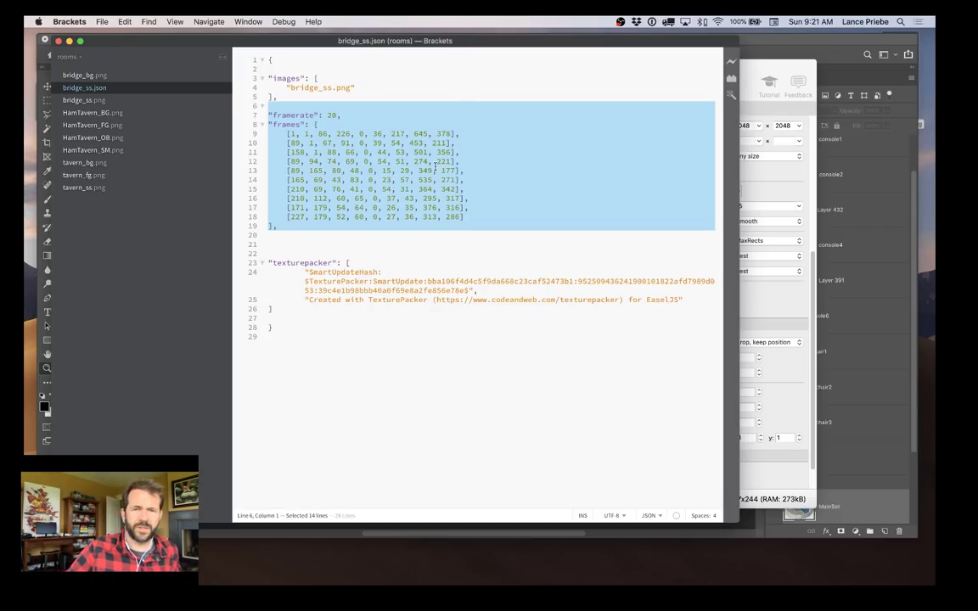
{"action": "left_click", "coordinate": [390, 147]}
{"action": "left_click", "coordinate": [414, 133]}
{"action": "left_click_drag", "start_coordinate": [413, 134], "coordinate": [451, 133]}
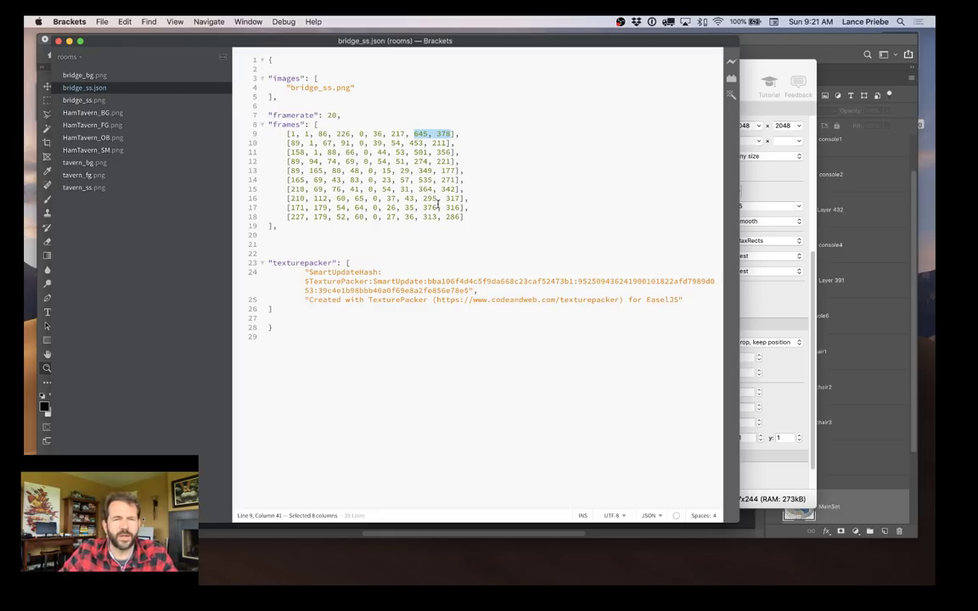
{"action": "left_click_drag", "start_coordinate": [413, 133], "coordinate": [290, 128]}
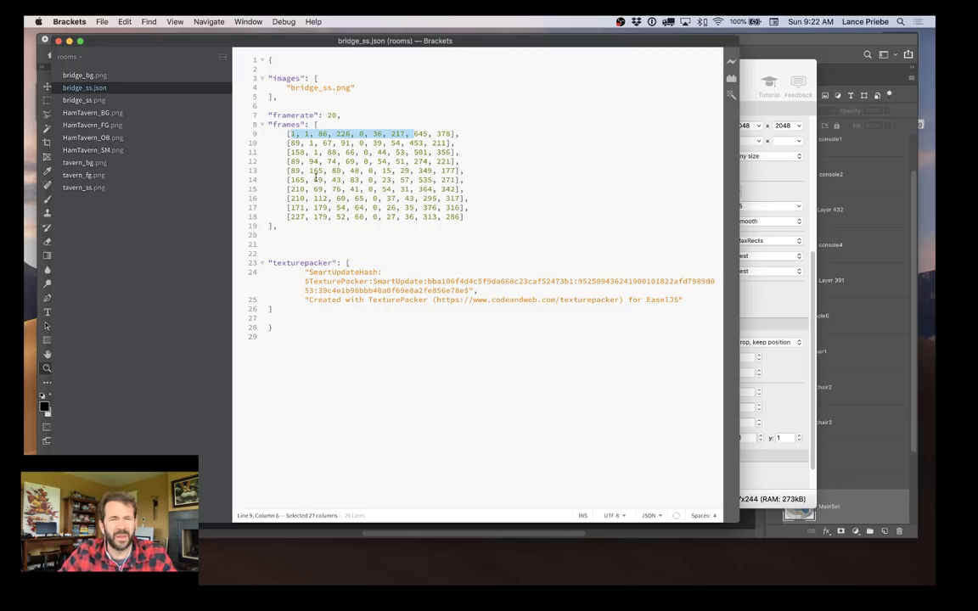
{"action": "left_click", "coordinate": [85, 75]}
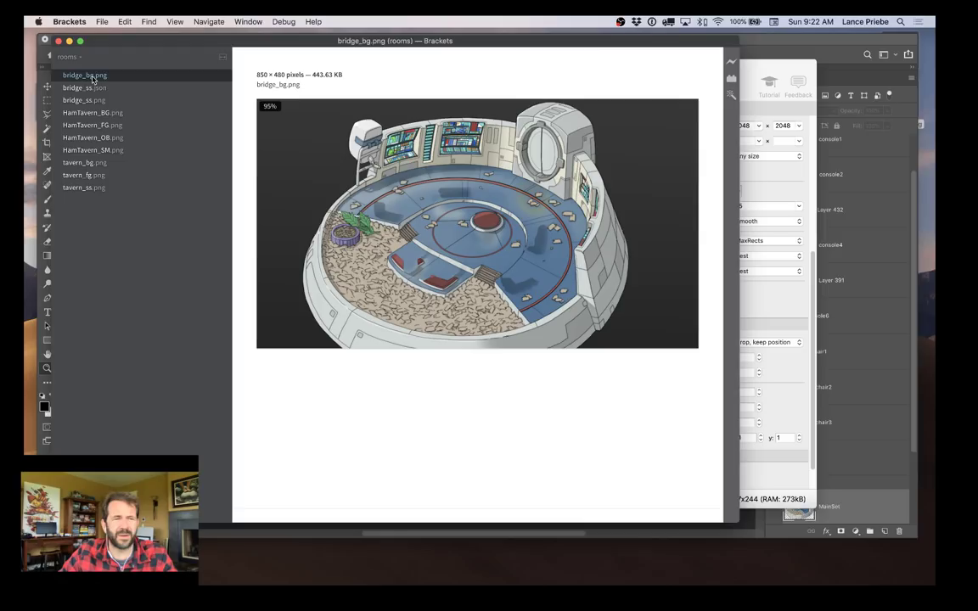
{"action": "left_click", "coordinate": [84, 100]}
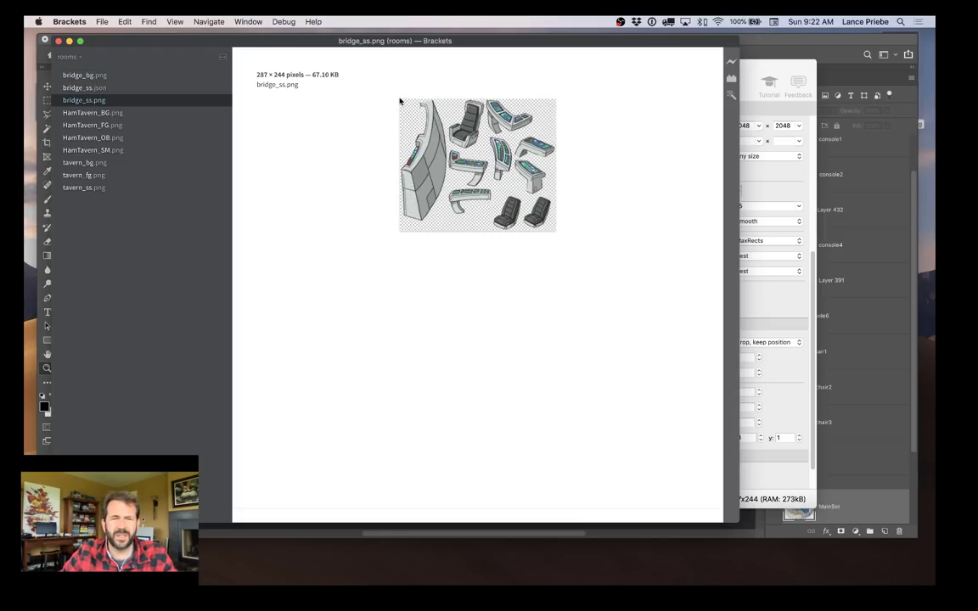
{"action": "left_click", "coordinate": [84, 89]}
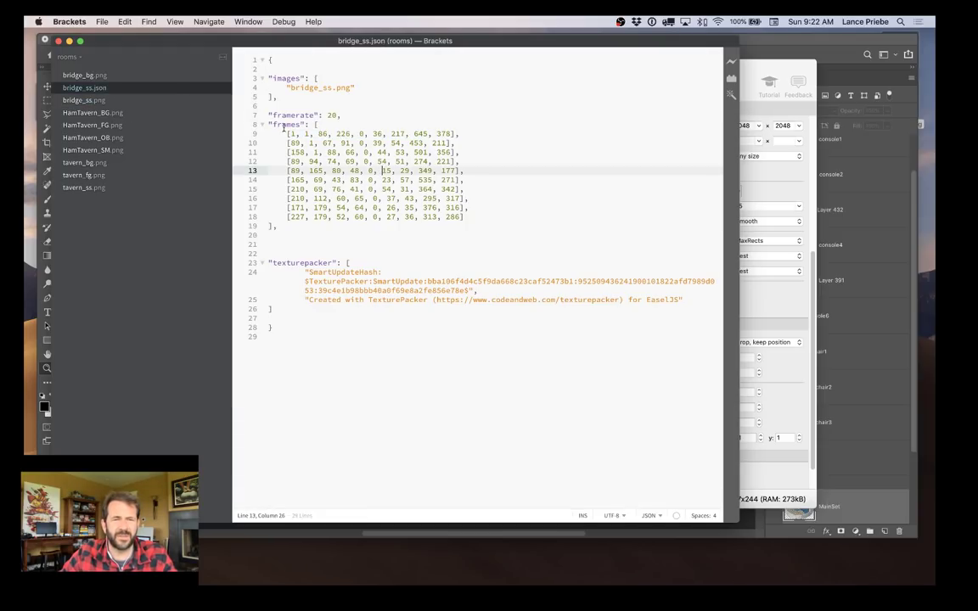
{"action": "left_click_drag", "start_coordinate": [287, 134], "coordinate": [468, 217]}
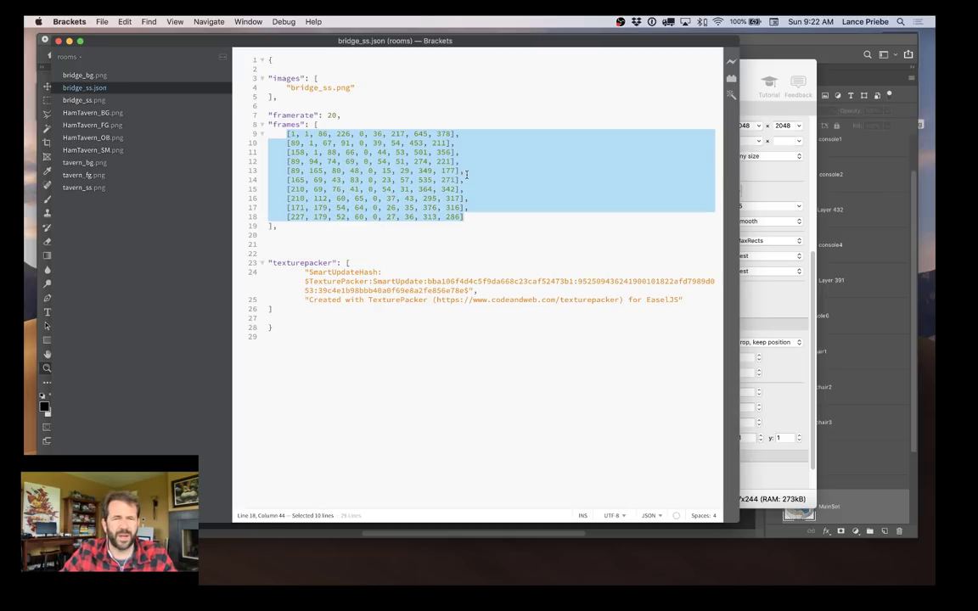
{"action": "key", "text": "Up"}
{"action": "key", "text": "Up"}
{"action": "key", "text": "Up"}
{"action": "key", "text": "Up"}
{"action": "key", "text": "Up"}
{"action": "left_click_drag", "start_coordinate": [287, 135], "coordinate": [460, 134]}
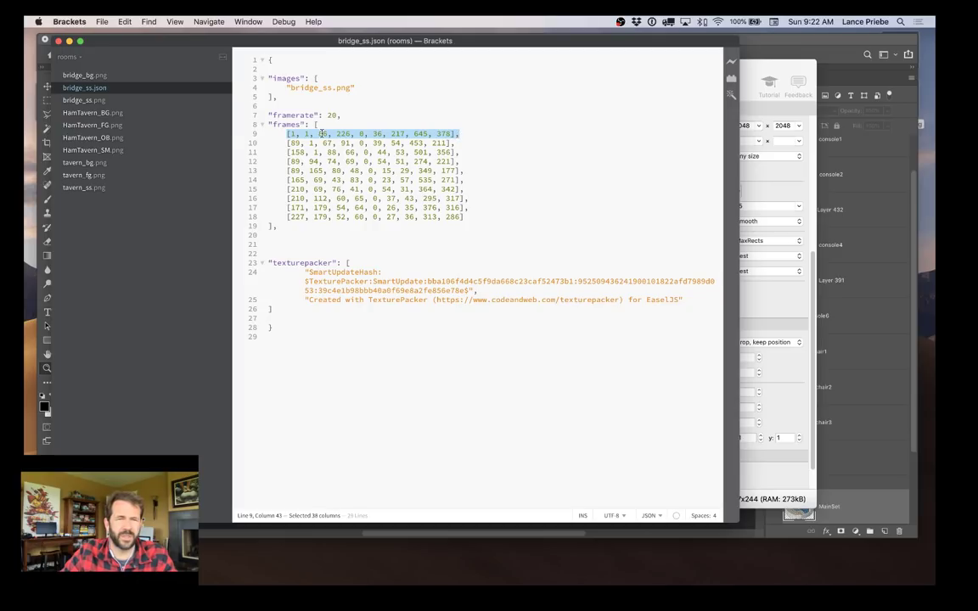
{"action": "left_click", "coordinate": [290, 134]}
{"action": "left_click_drag", "start_coordinate": [289, 134], "coordinate": [293, 135]}
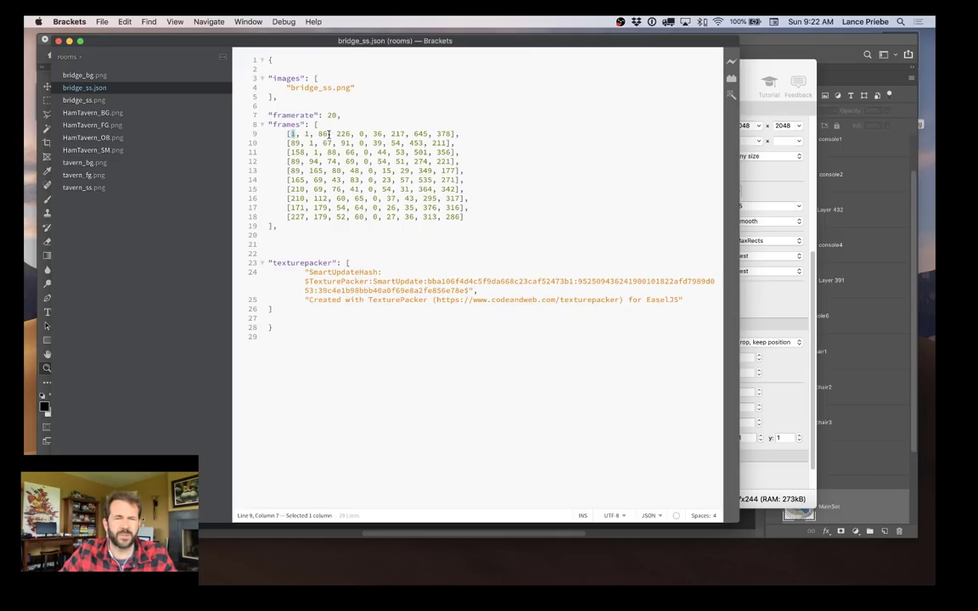
{"action": "left_click_drag", "start_coordinate": [337, 134], "coordinate": [349, 134]}
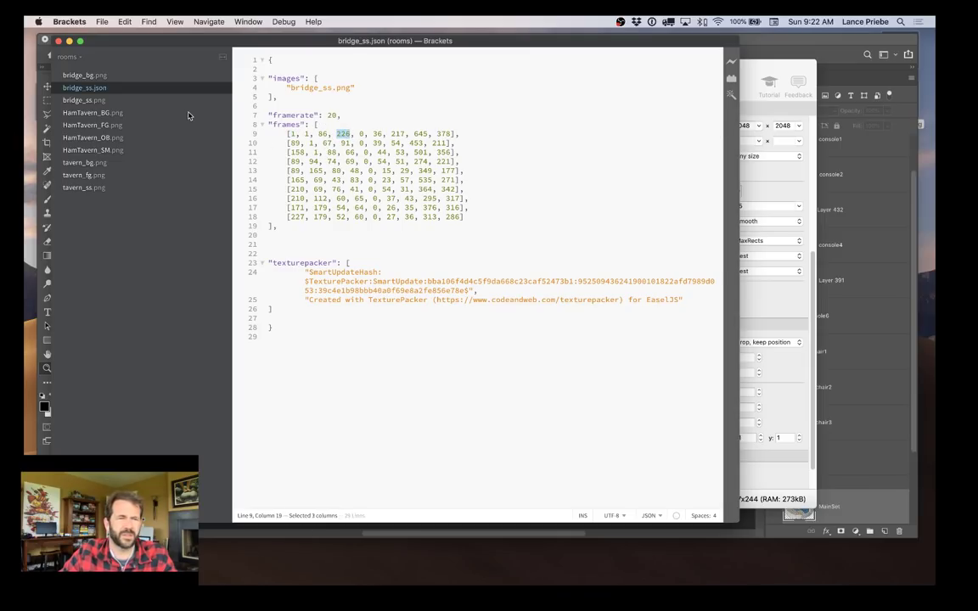
{"action": "left_click", "coordinate": [80, 101]}
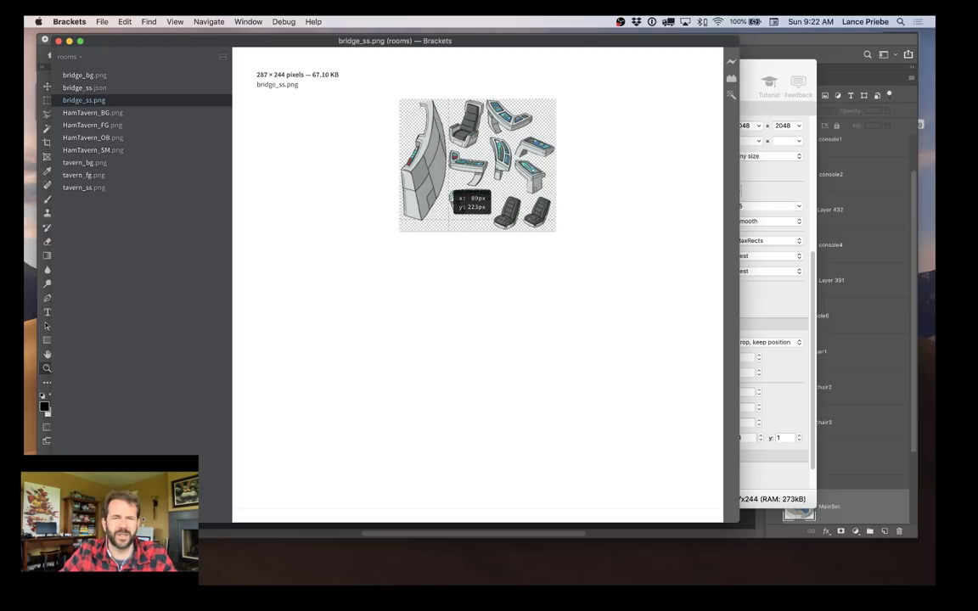
{"action": "left_click", "coordinate": [80, 88]}
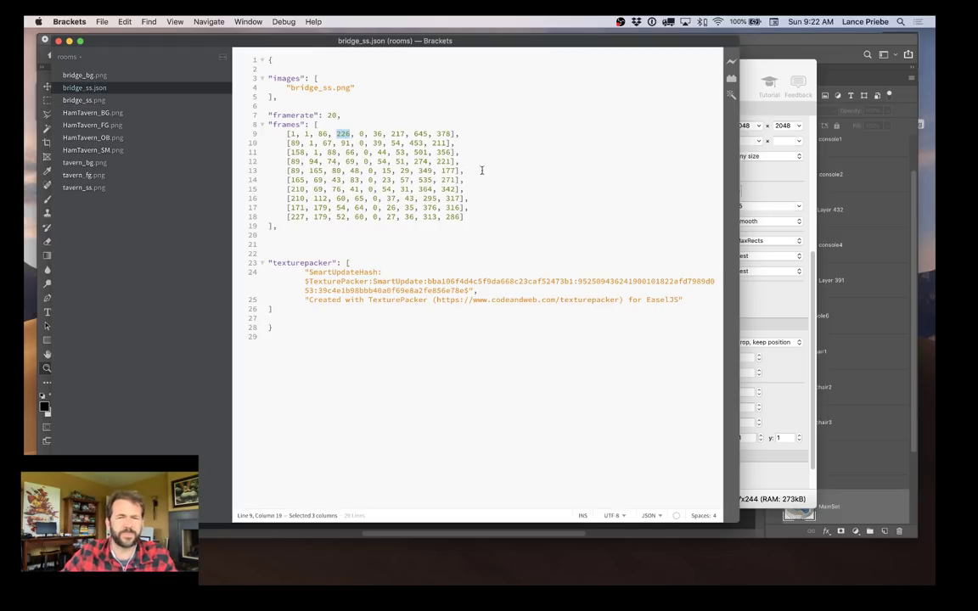
{"action": "double_click", "coordinate": [363, 134]}
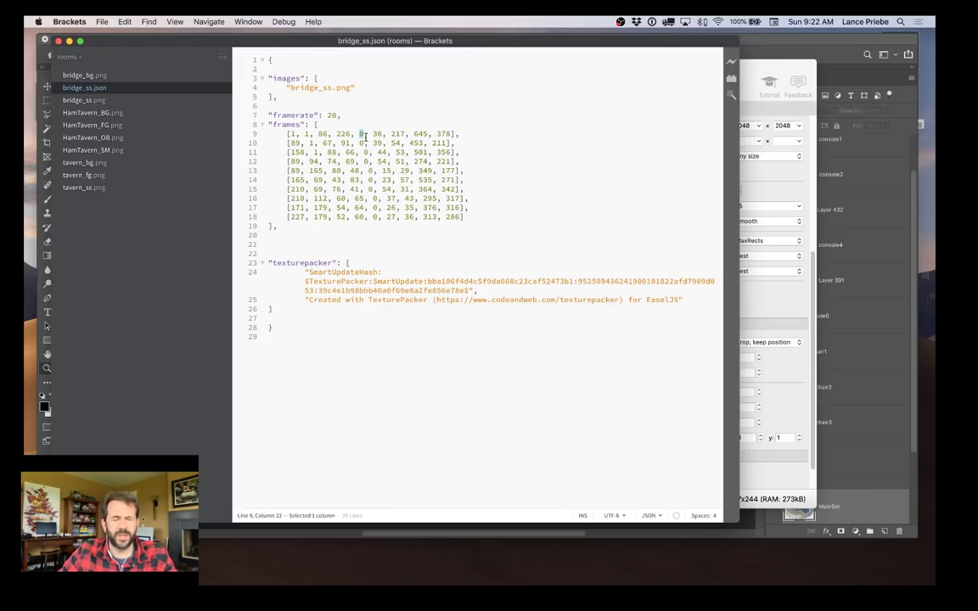
{"action": "left_click_drag", "start_coordinate": [269, 77], "coordinate": [357, 89]}
{"action": "left_click", "coordinate": [288, 96]}
{"action": "left_click", "coordinate": [292, 88]}
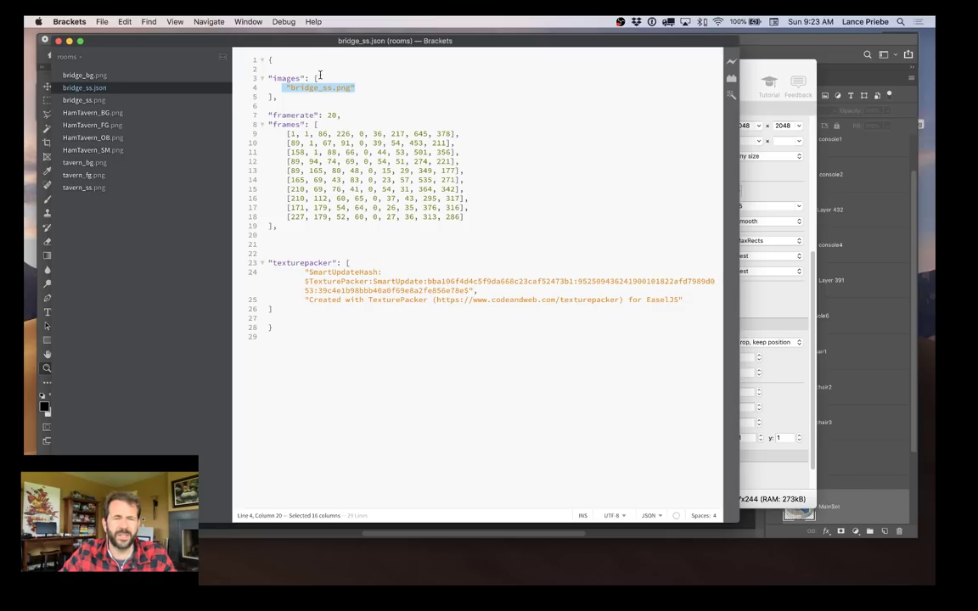
{"action": "mouse_move", "coordinate": [330, 88]}
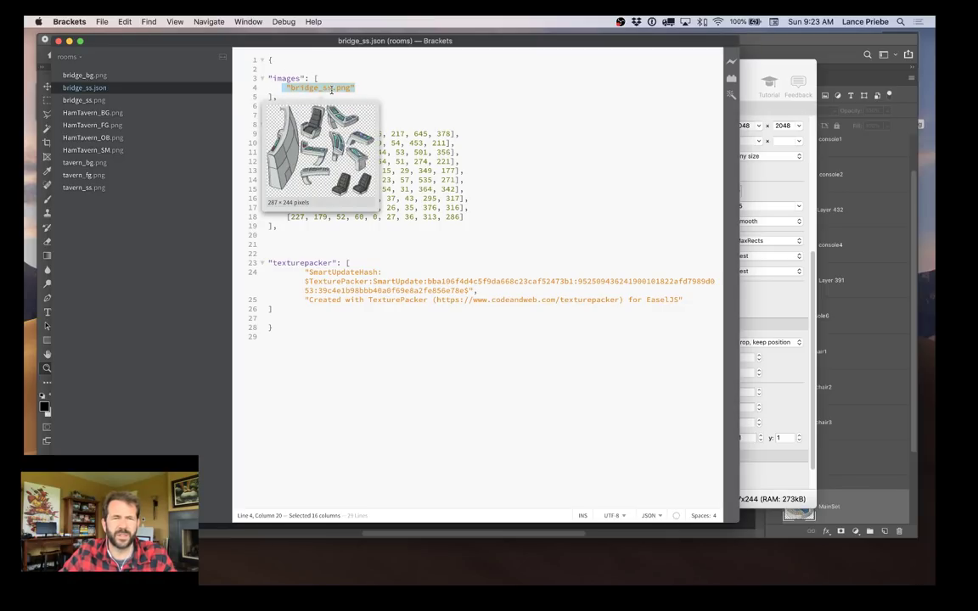
{"action": "left_click", "coordinate": [386, 93]}
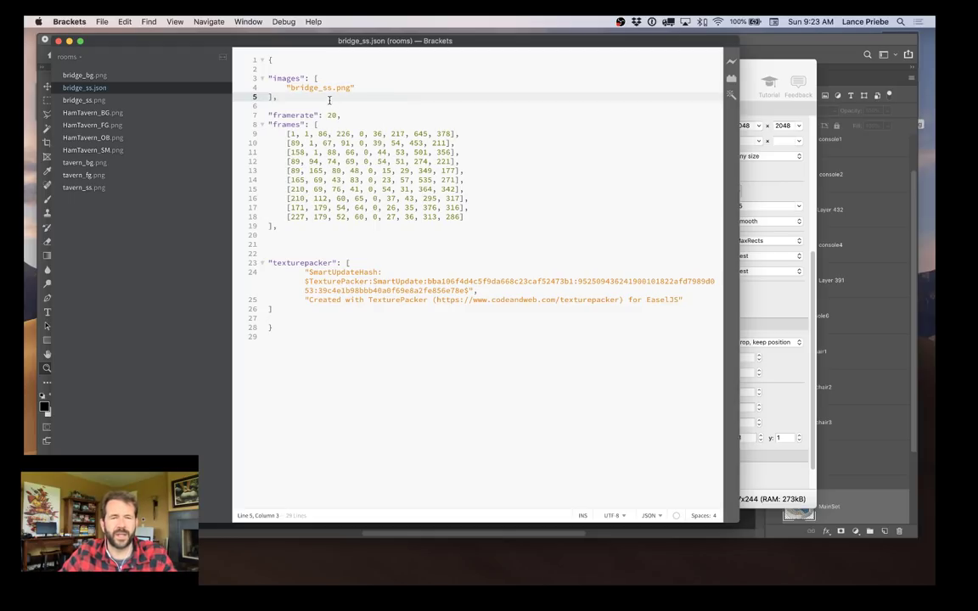
{"action": "left_click_drag", "start_coordinate": [365, 133], "coordinate": [356, 133]}
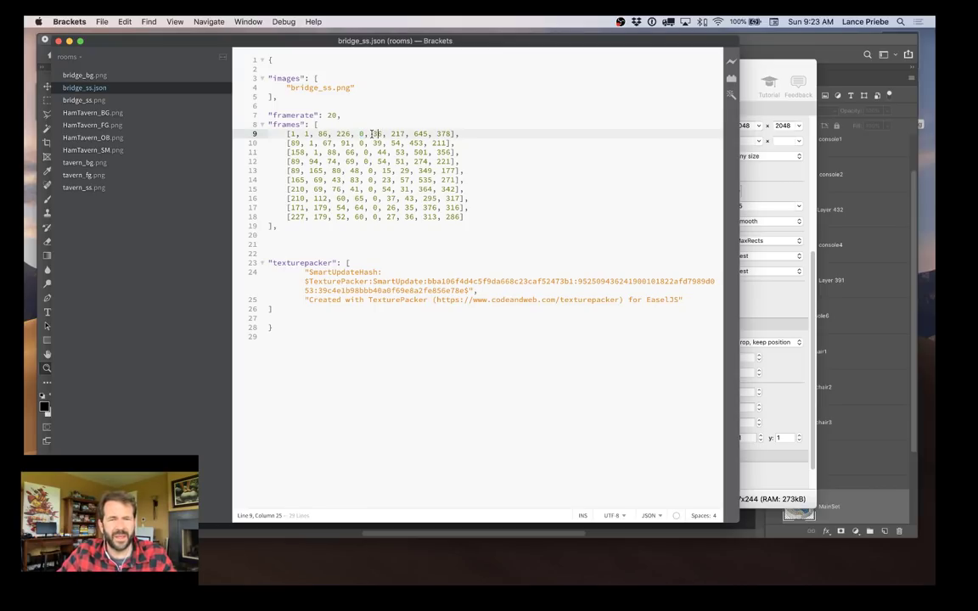
{"action": "left_click_drag", "start_coordinate": [372, 133], "coordinate": [406, 133]}
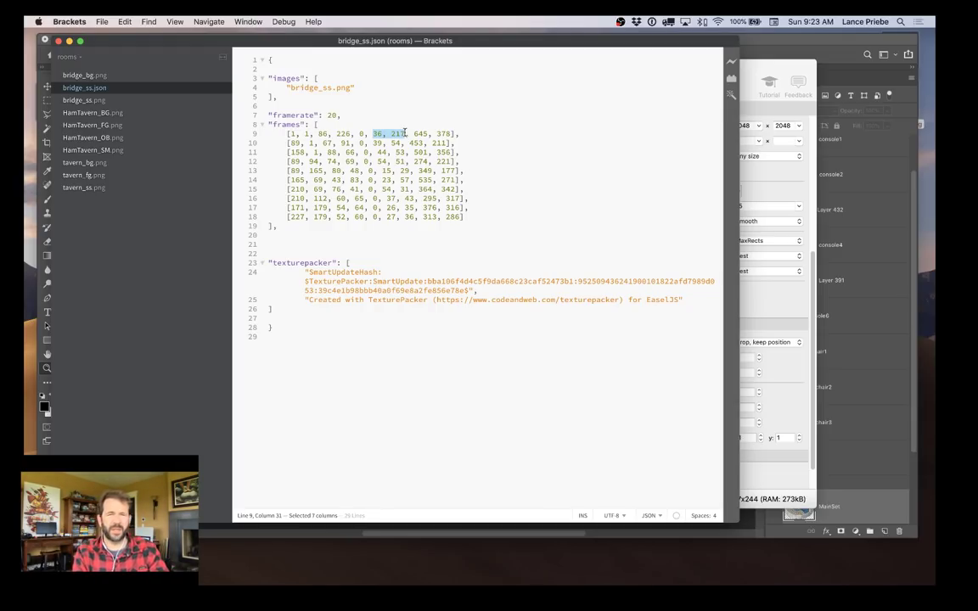
{"action": "left_click", "coordinate": [322, 134]}
{"action": "key", "text": "alt+Right"}
{"action": "key", "text": "alt+Right"}
{"action": "key", "text": "alt+Right"}
{"action": "key", "text": "alt+Right"}
{"action": "key", "text": "alt+shift+Left"}
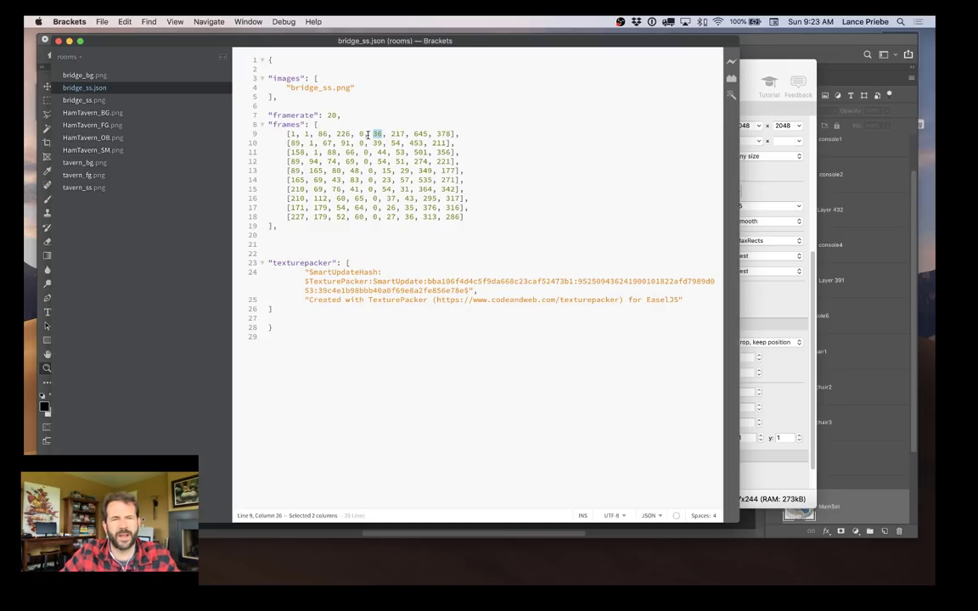
{"action": "left_click", "coordinate": [395, 135]}
{"action": "double_click", "coordinate": [395, 134]}
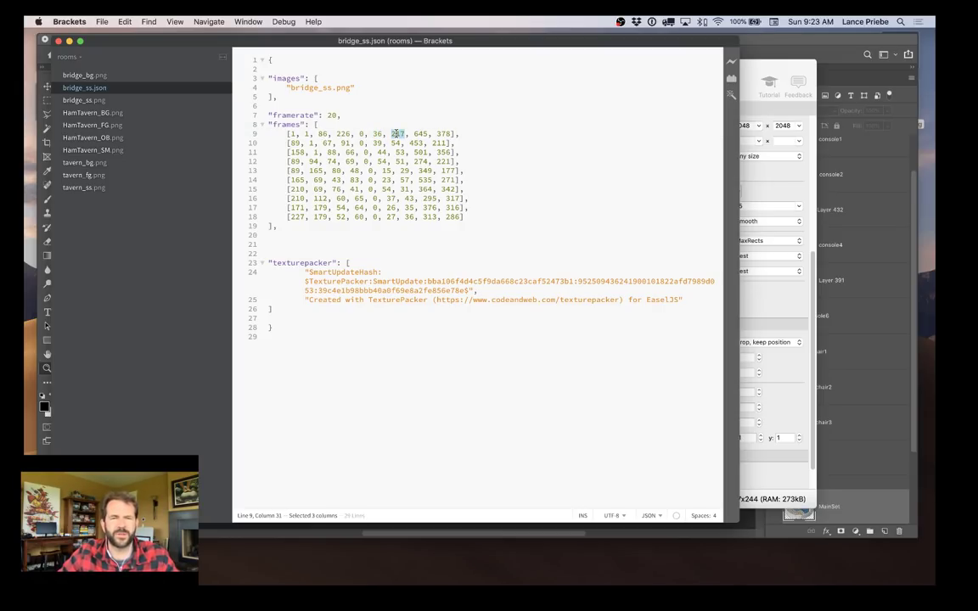
{"action": "double_click", "coordinate": [343, 134]}
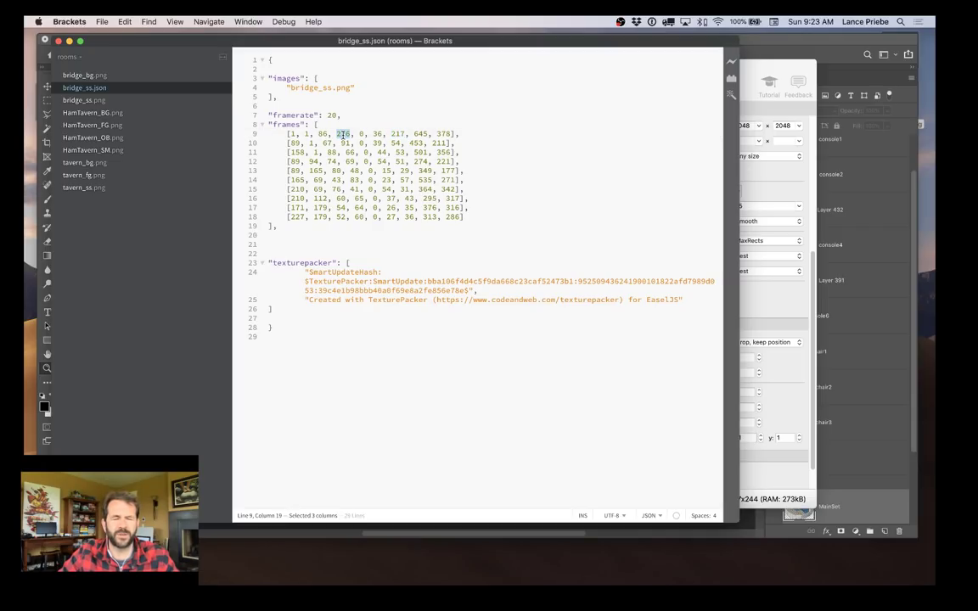
{"action": "double_click", "coordinate": [391, 133]}
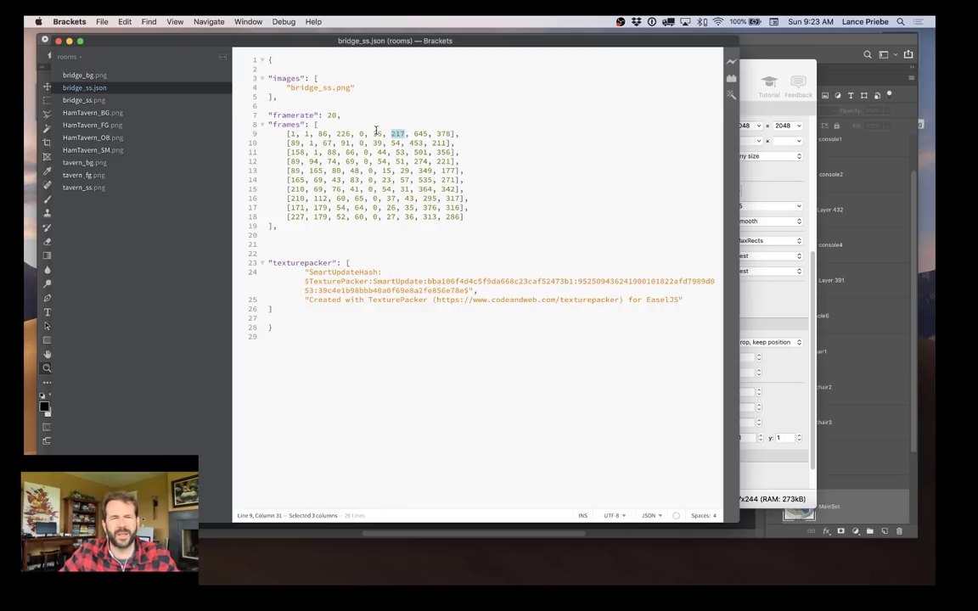
{"action": "left_click_drag", "start_coordinate": [373, 133], "coordinate": [452, 134]}
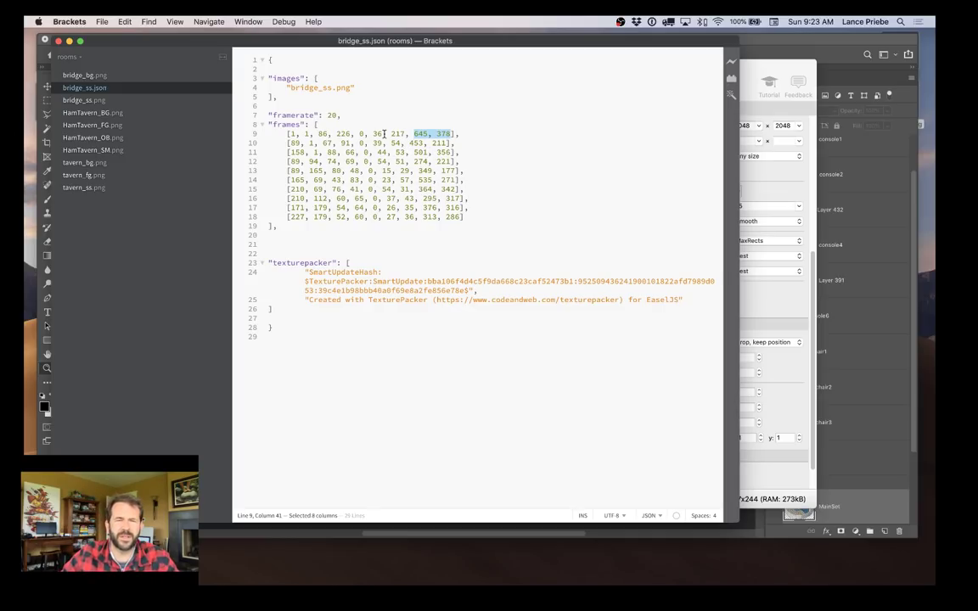
{"action": "double_click", "coordinate": [420, 134]}
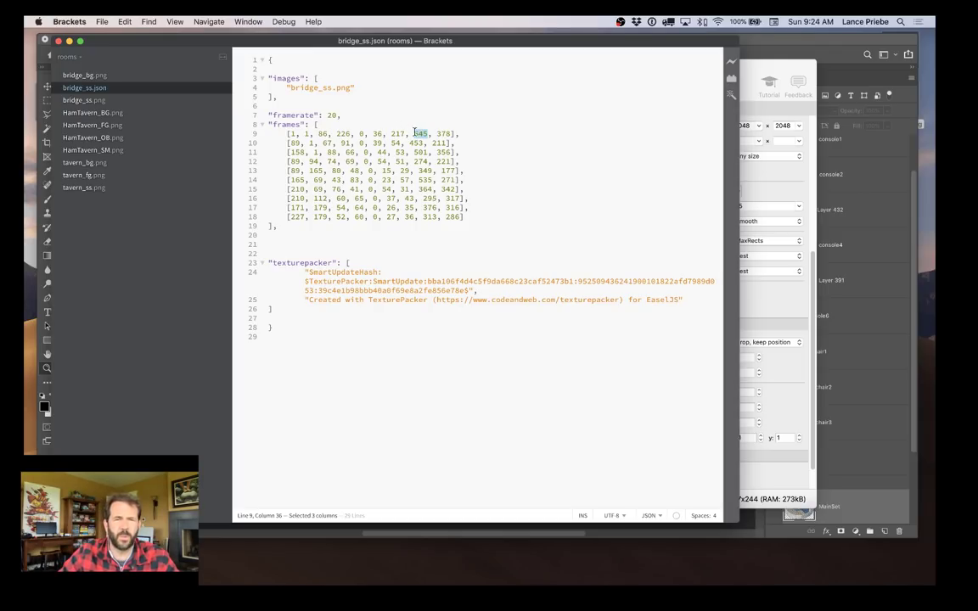
{"action": "left_click", "coordinate": [415, 133]}
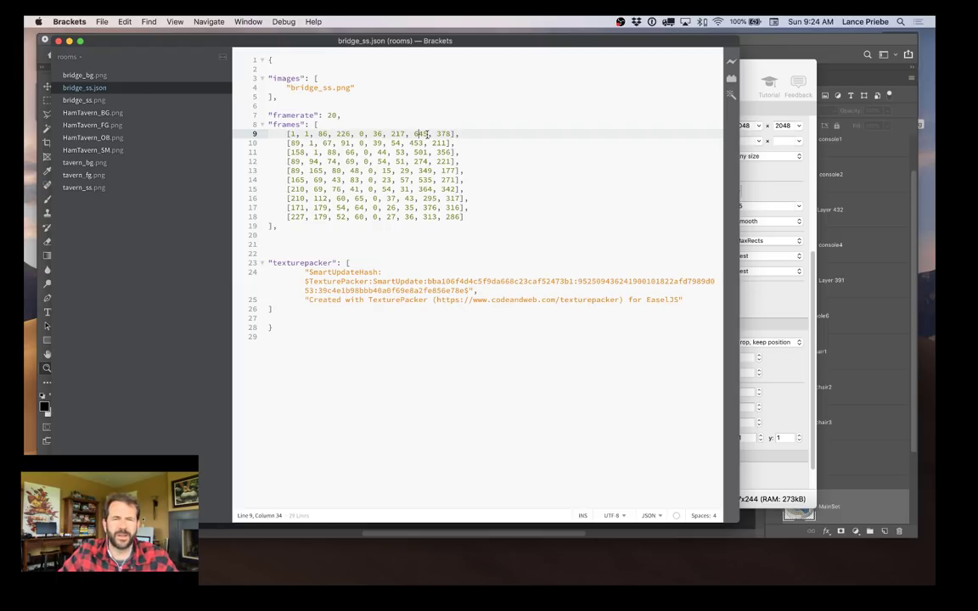
{"action": "key", "text": "Right"}
{"action": "key", "text": "Right"}
{"action": "key", "text": "Right"}
{"action": "key", "text": "Right"}
{"action": "key", "text": "alt+shift+Right"}
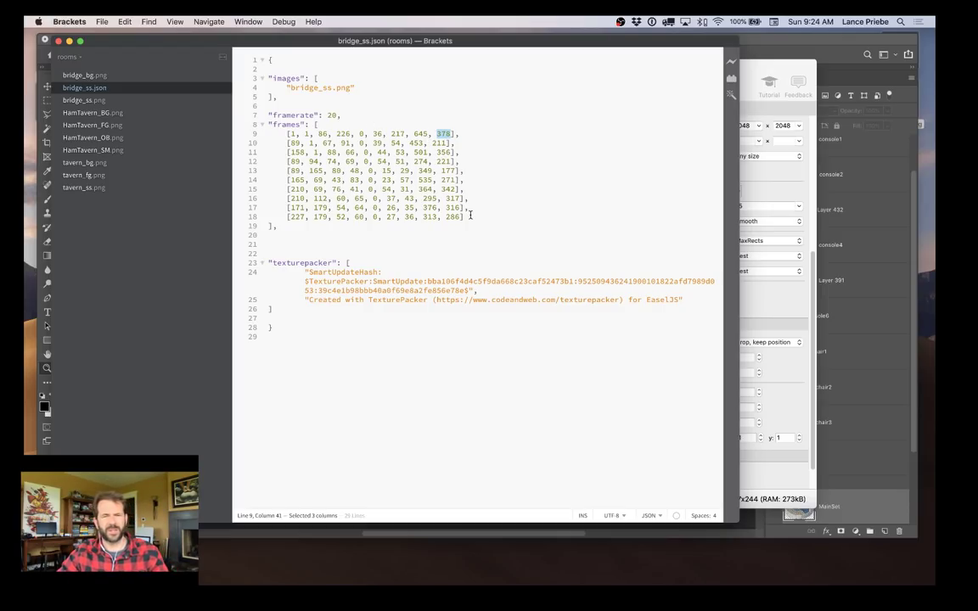
{"action": "left_click_drag", "start_coordinate": [463, 218], "coordinate": [287, 133]}
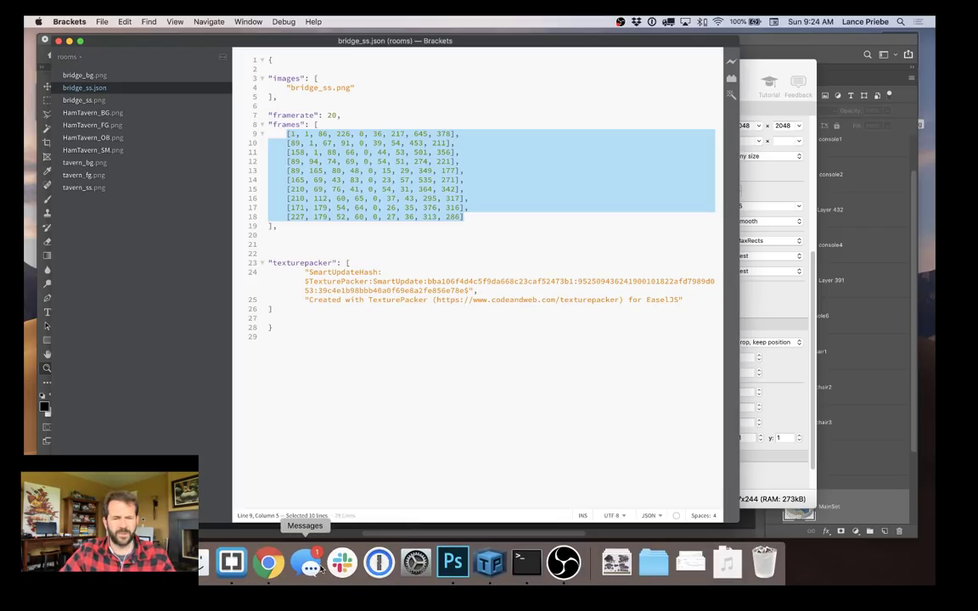
Switch to the Box Critters bridge room in Chrome and walk the critter in front of the central chair.
{"action": "left_click", "coordinate": [269, 563]}
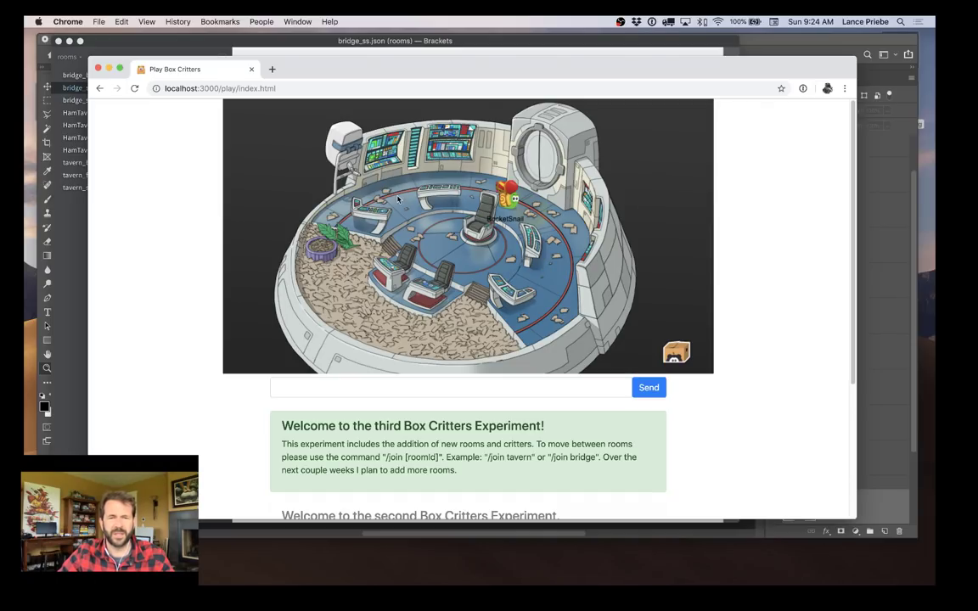
{"action": "left_click", "coordinate": [495, 219]}
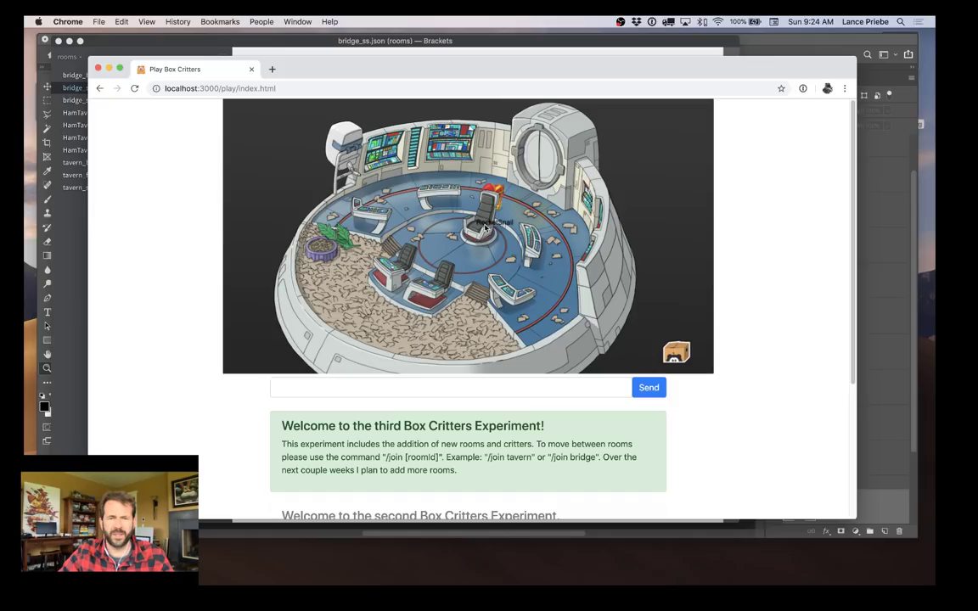
{"action": "left_click", "coordinate": [477, 232]}
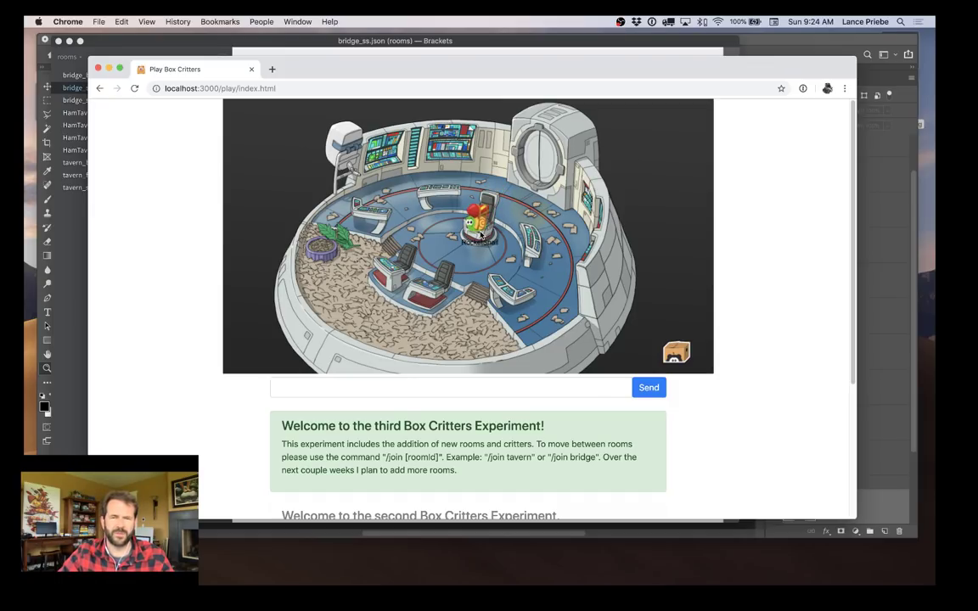